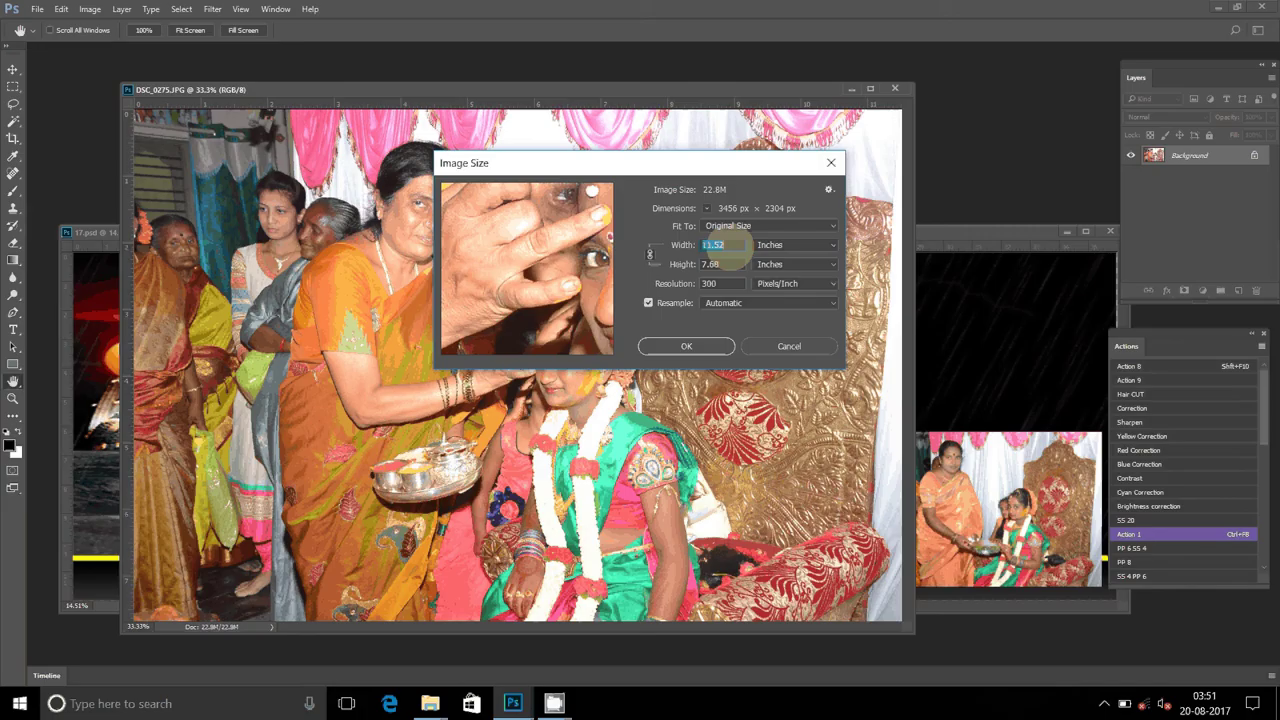
# Add the resized DSC_0275 photo to 17.psd, then close DSC_0275.JPG without saving
pyautogui.press('Return')
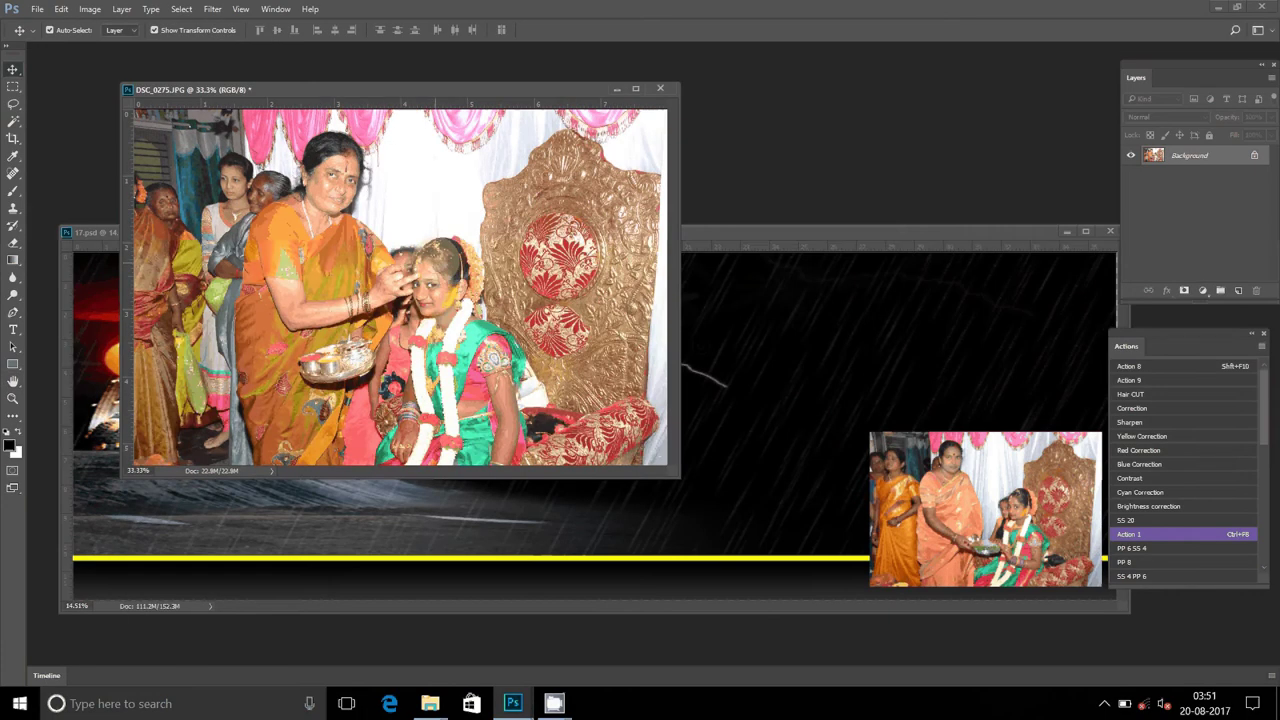
pyautogui.moveTo(400, 290)
pyautogui.mouseDown()
pyautogui.moveTo(945, 237)
pyautogui.moveTo(963, 264)
pyautogui.mouseUp()
pyautogui.hotkey('ctrl', 'alt', 'w')
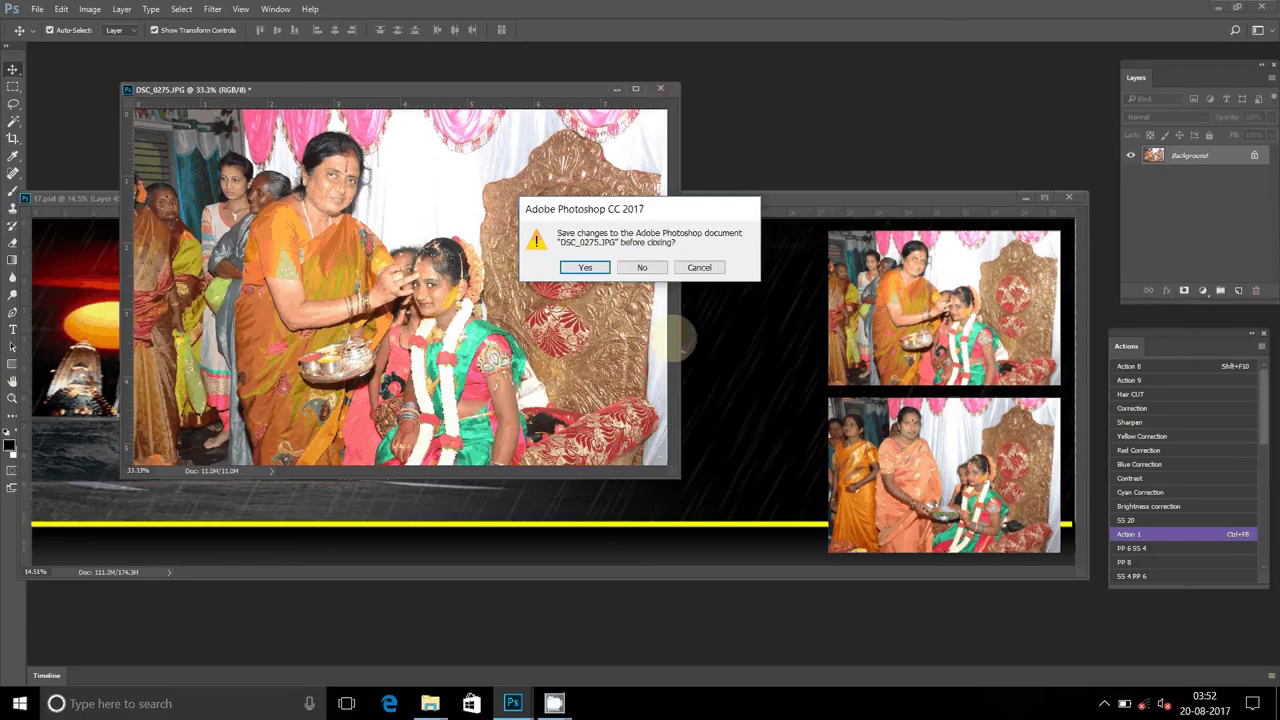
pyautogui.press('n')
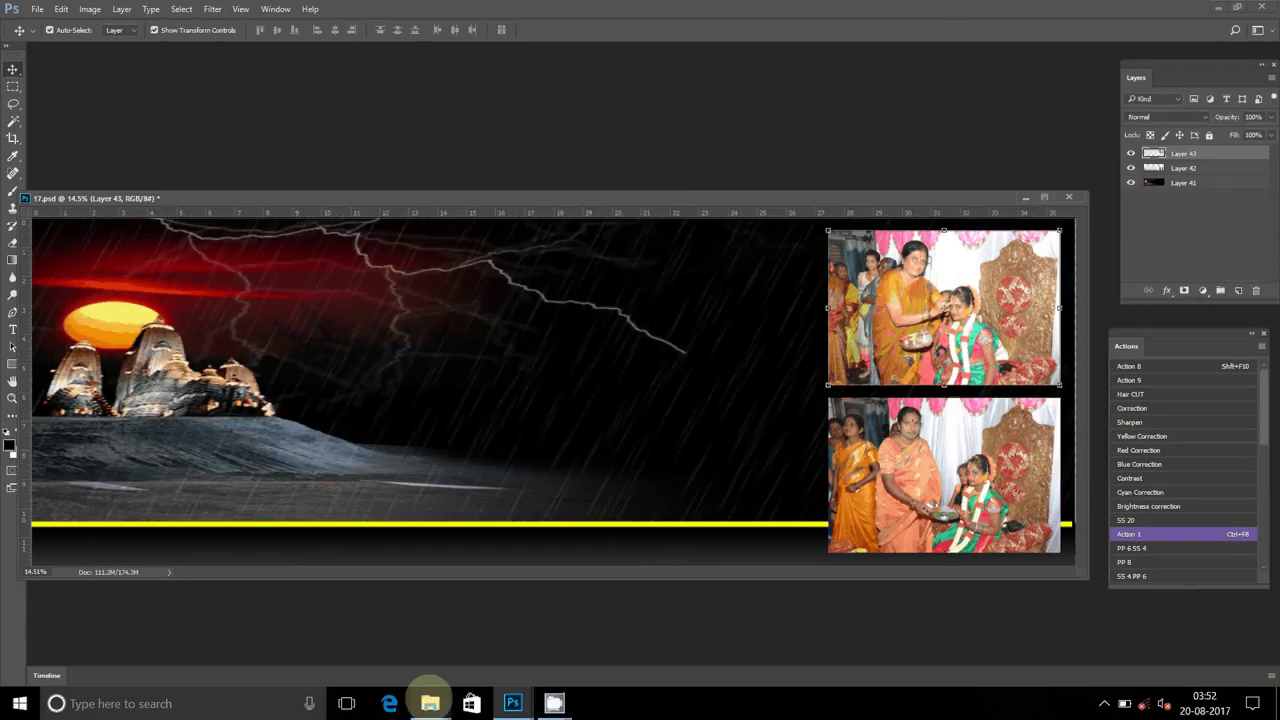
# Move the two already-used photos out of the Appi Anna folder
pyautogui.click(430, 703)
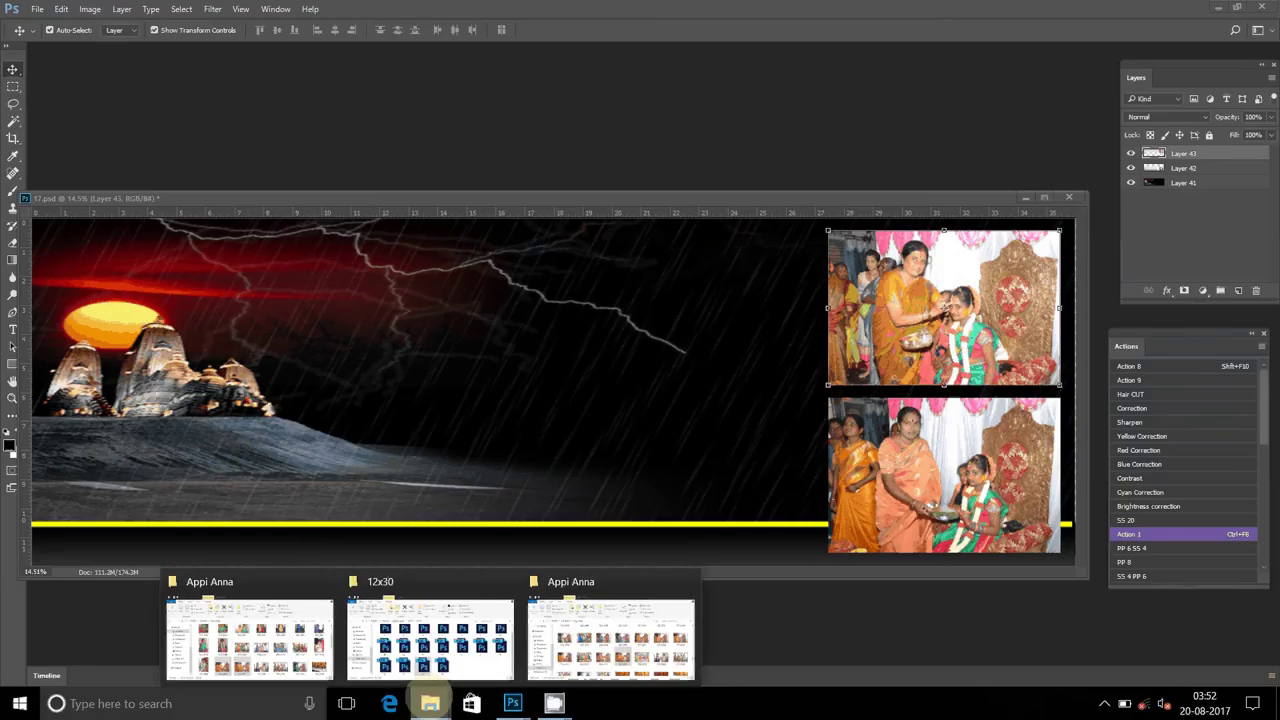
pyautogui.click(530, 660)
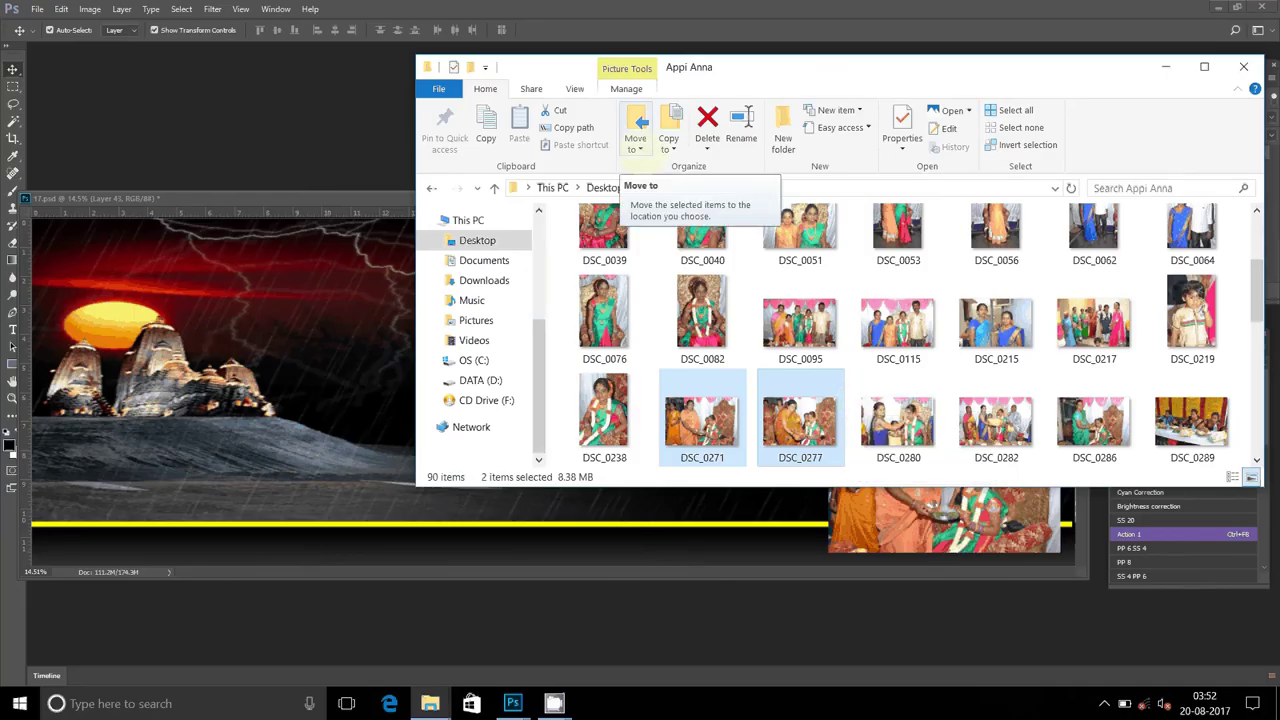
pyautogui.click(636, 140)
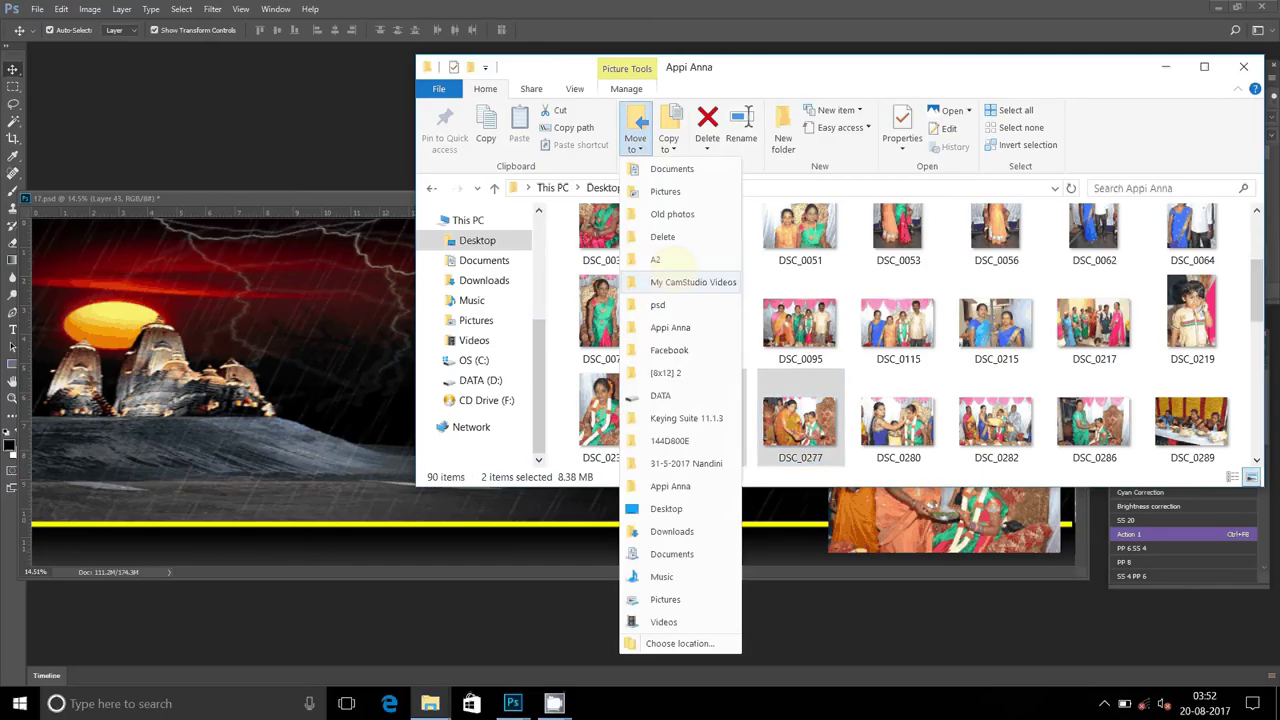
pyautogui.click(670, 237)
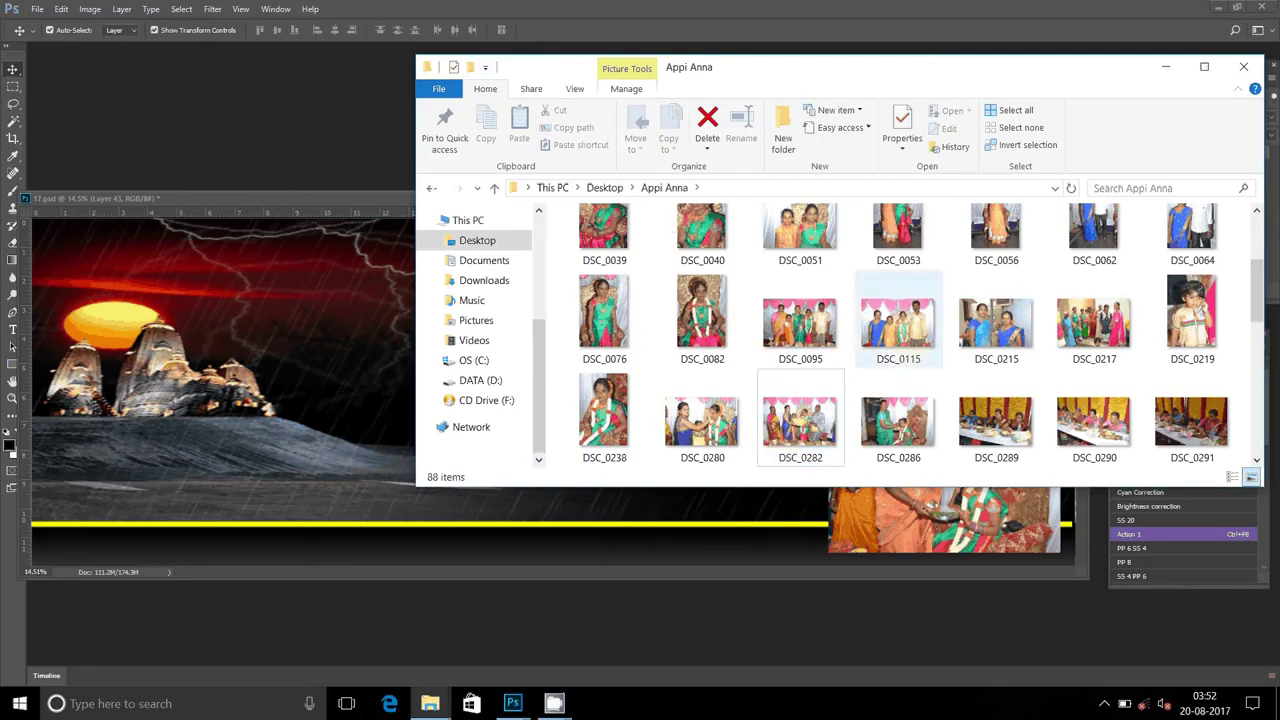
# Open DSC_0215, DSC_0217, DSC_0280, DSC_0282, DSC_0286 and DSC_0315 in Photoshop
pyautogui.click(996, 322)
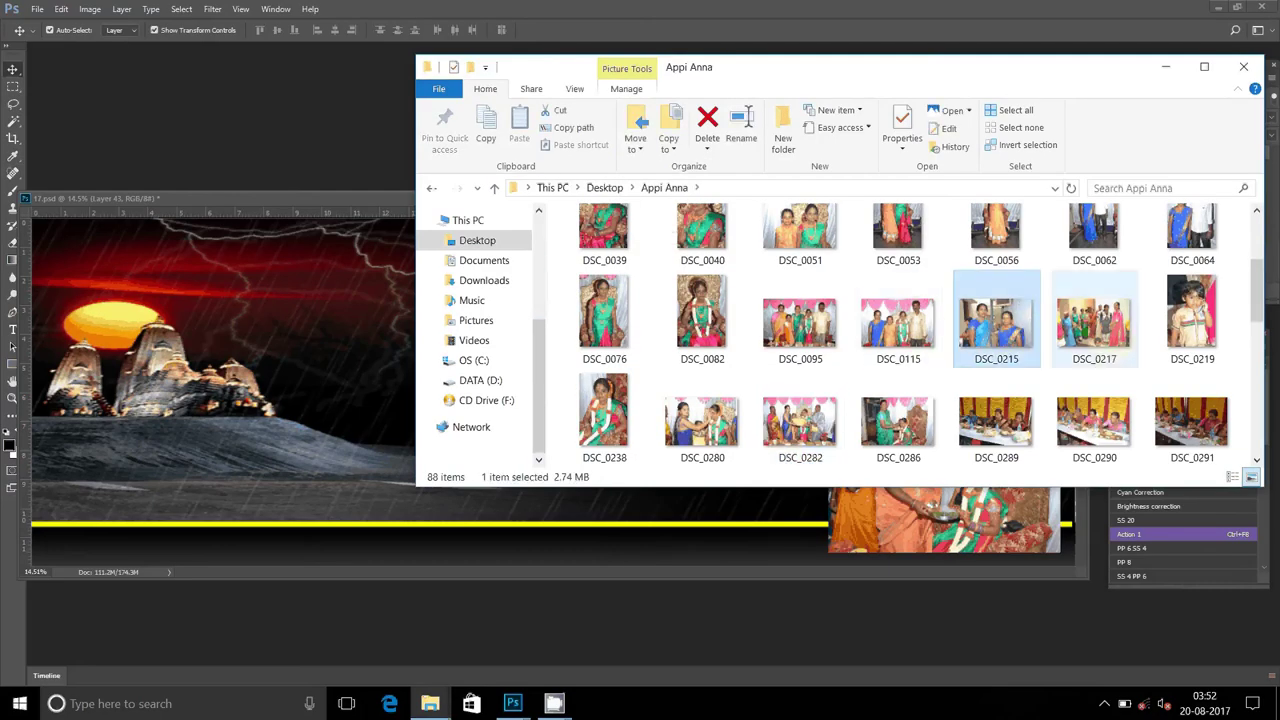
pyautogui.keyDown('ctrl'); pyautogui.click(1094, 322); pyautogui.keyUp('ctrl')
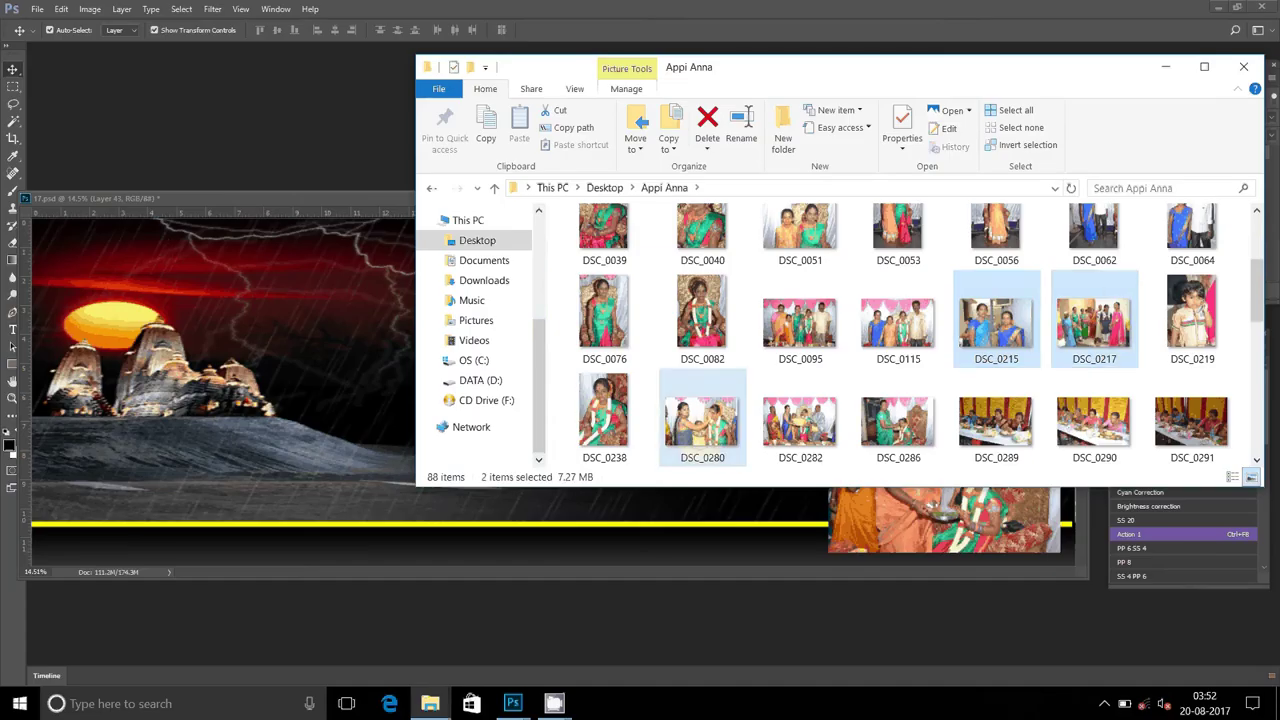
pyautogui.keyDown('ctrl'); pyautogui.click(800, 420); pyautogui.keyUp('ctrl')
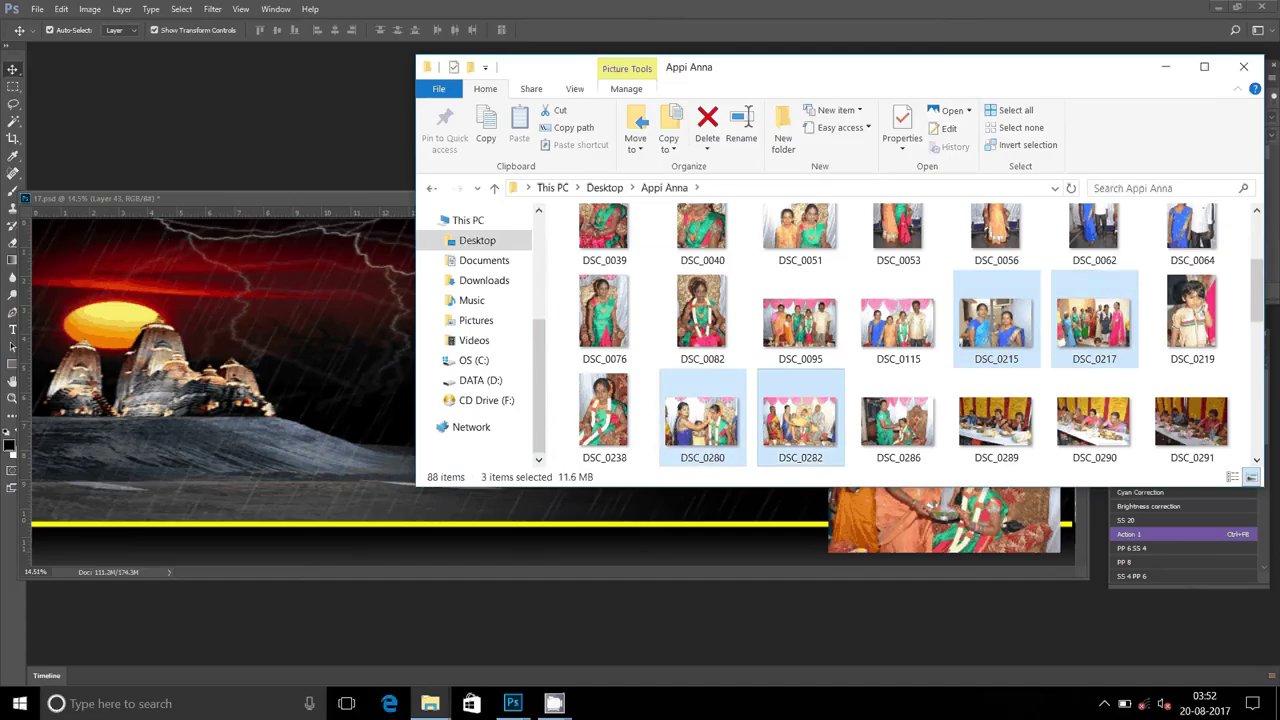
pyautogui.keyDown('ctrl'); pyautogui.click(898, 420); pyautogui.keyUp('ctrl')
pyautogui.keyDown('ctrl'); pyautogui.click(898, 420); pyautogui.keyUp('ctrl')
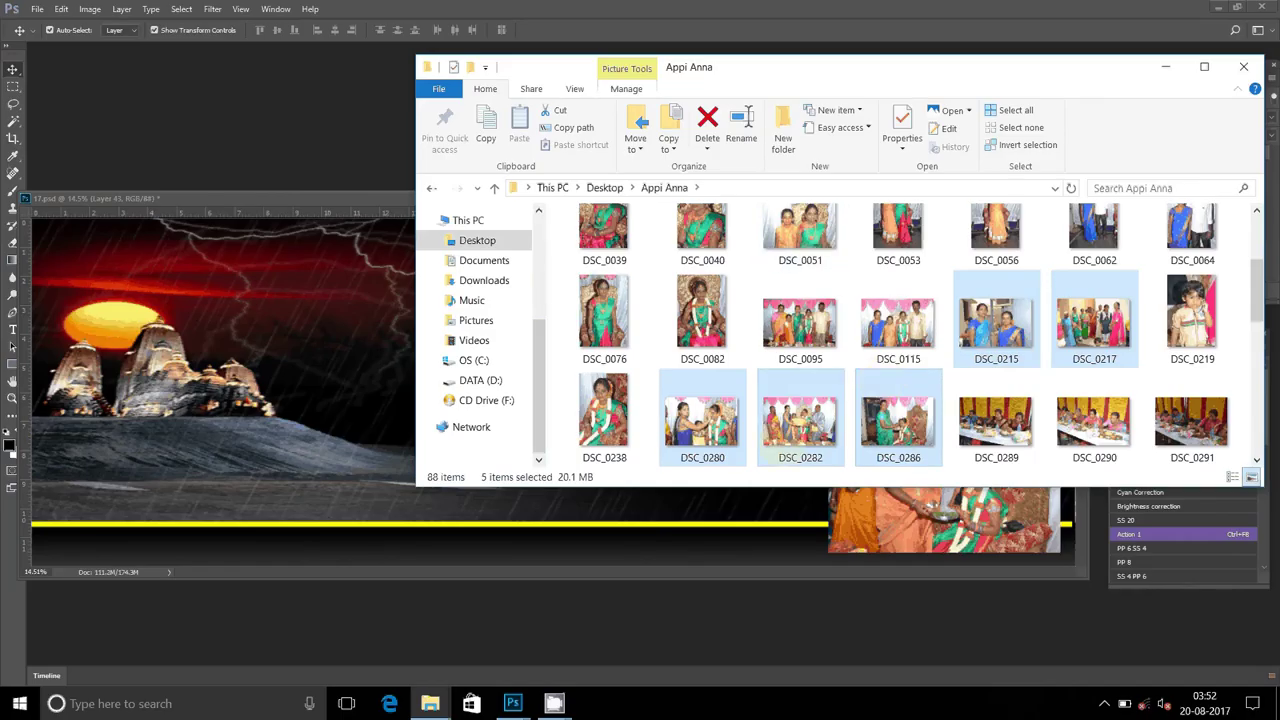
pyautogui.moveTo(1264, 290); pyautogui.dragTo(1264, 338)
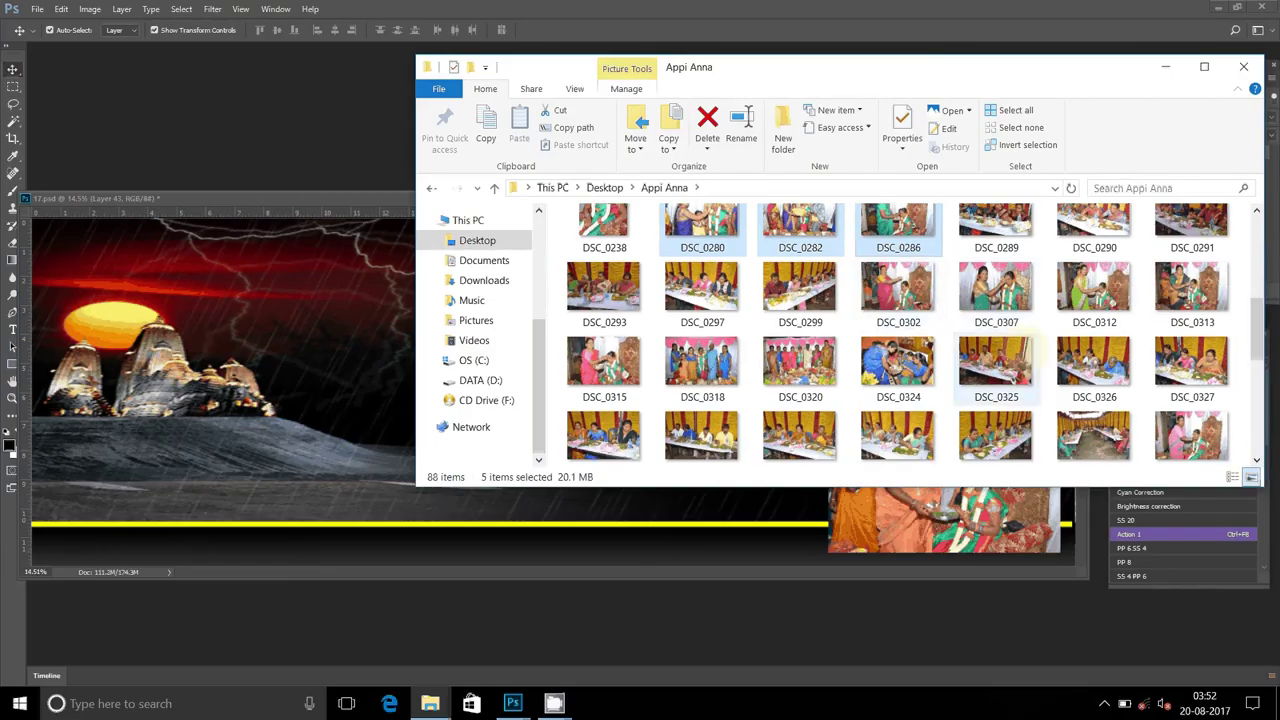
pyautogui.keyDown('ctrl'); pyautogui.click(603, 362); pyautogui.keyUp('ctrl')
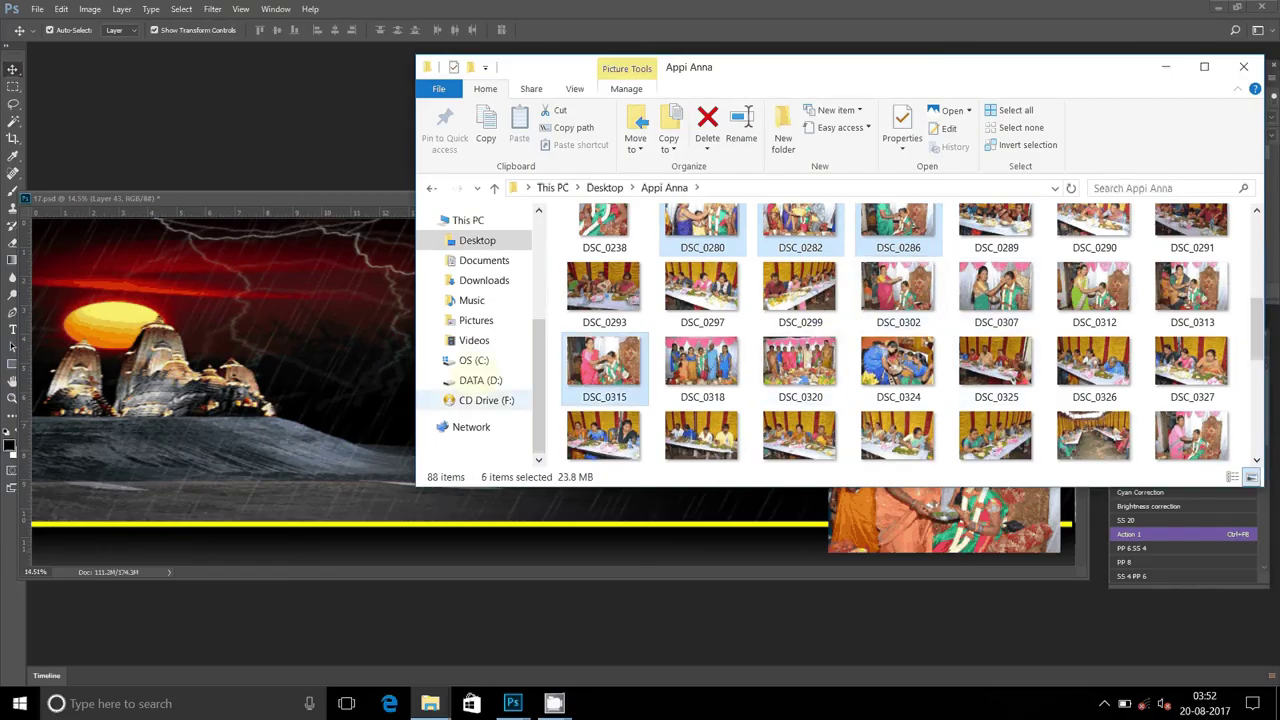
pyautogui.moveTo(458, 375)
pyautogui.mouseDown()
pyautogui.moveTo(235, 145)
pyautogui.moveTo(337, 100)
pyautogui.mouseUp()
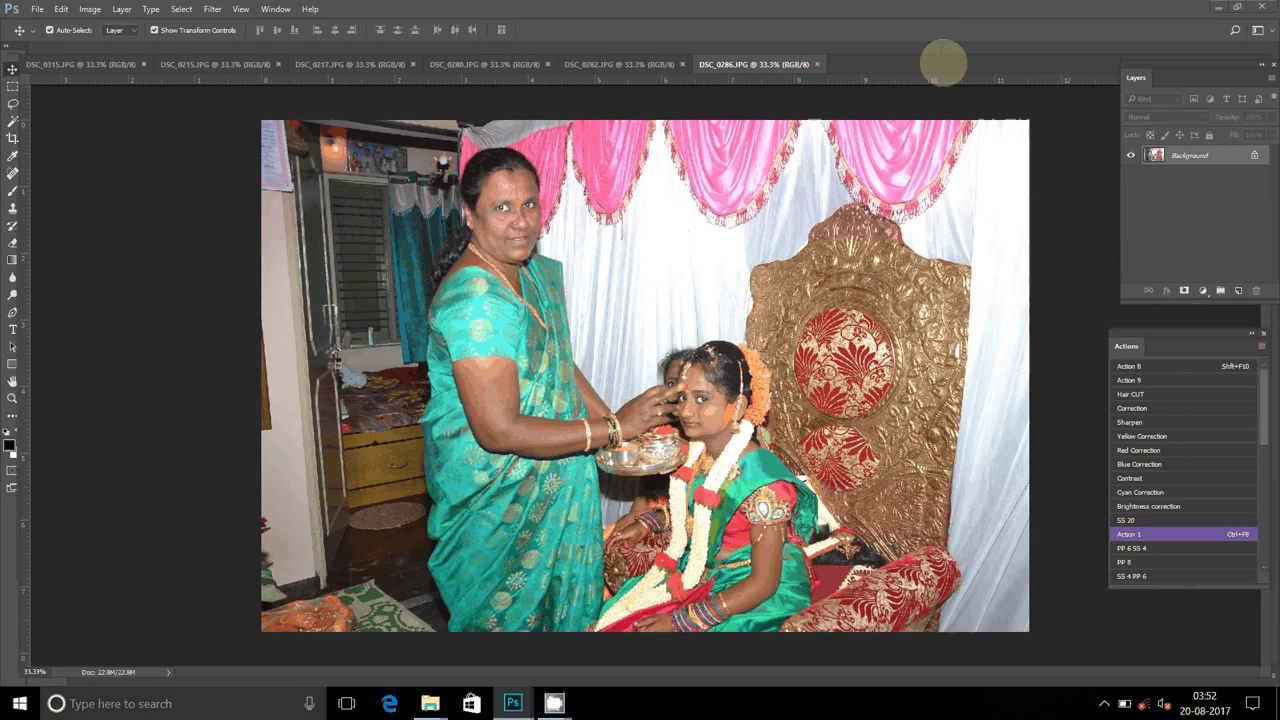
# Resize the DSC_0286 photo to 8 inches wide
pyautogui.moveTo(944, 62)
pyautogui.mouseDown()
pyautogui.moveTo(580, 200)
pyautogui.moveTo(583, 50)
pyautogui.mouseUp()
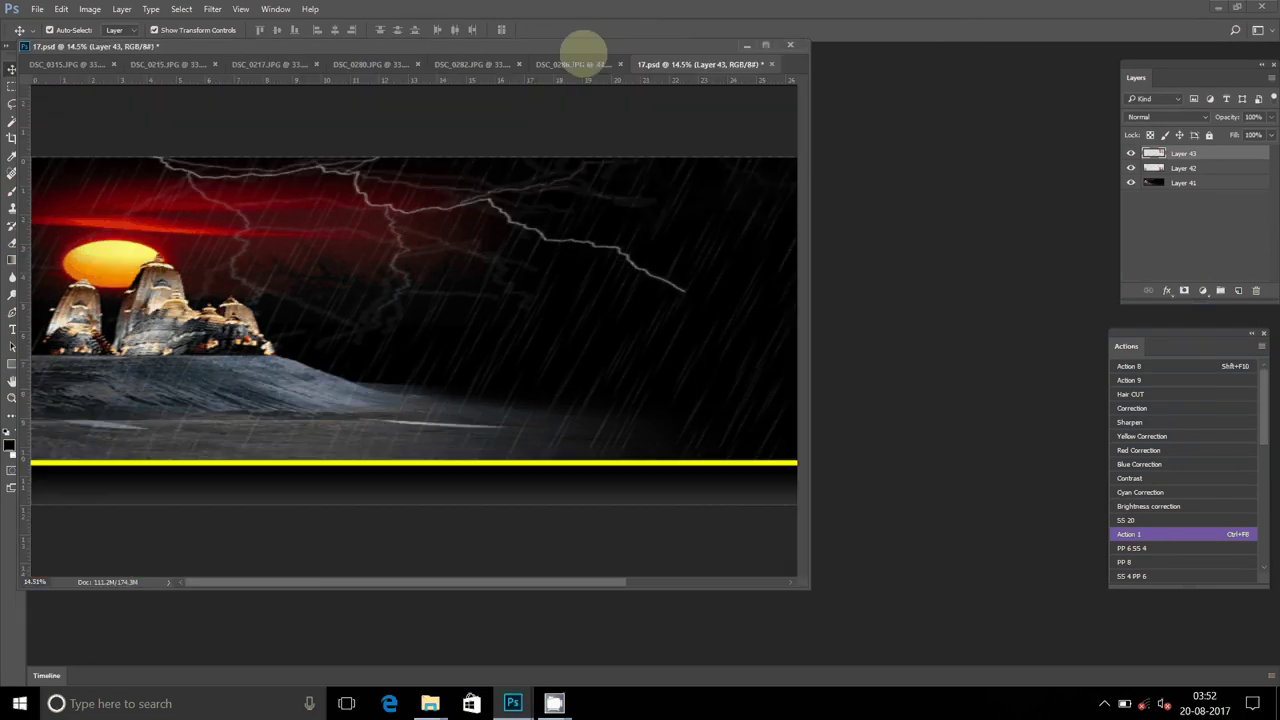
pyautogui.click(572, 64)
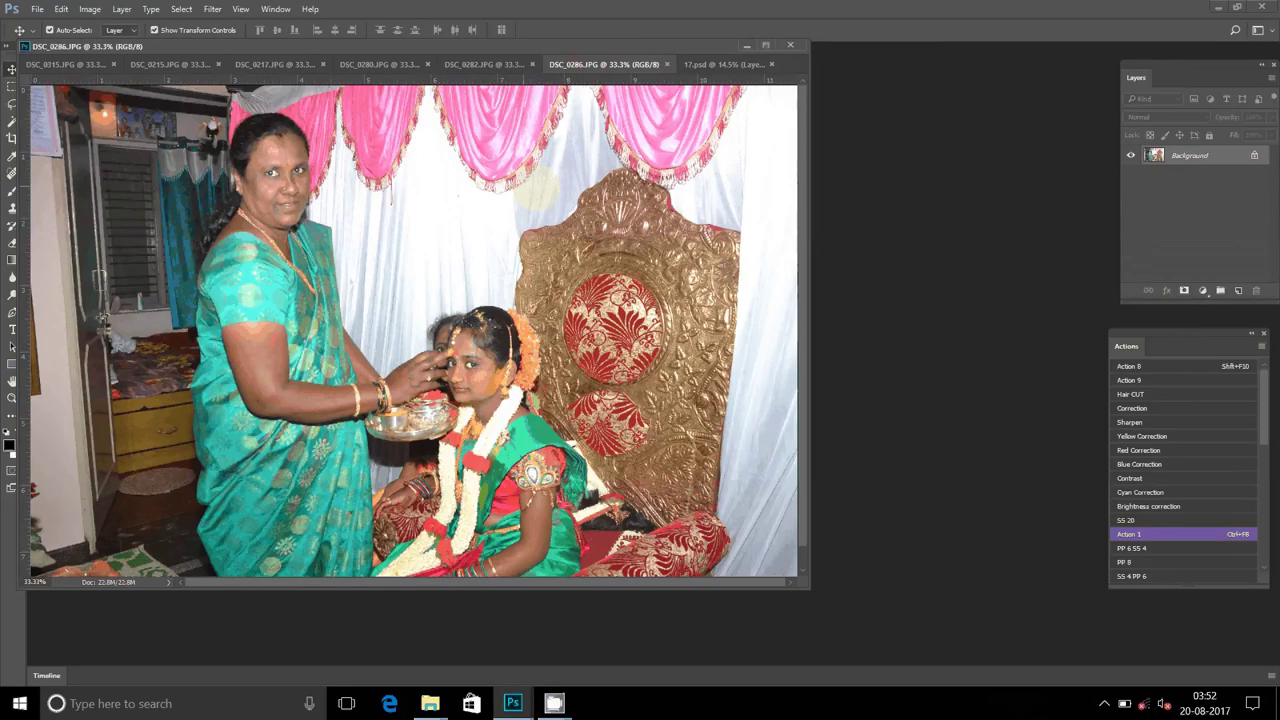
pyautogui.click(89, 9)
pyautogui.click(115, 129)
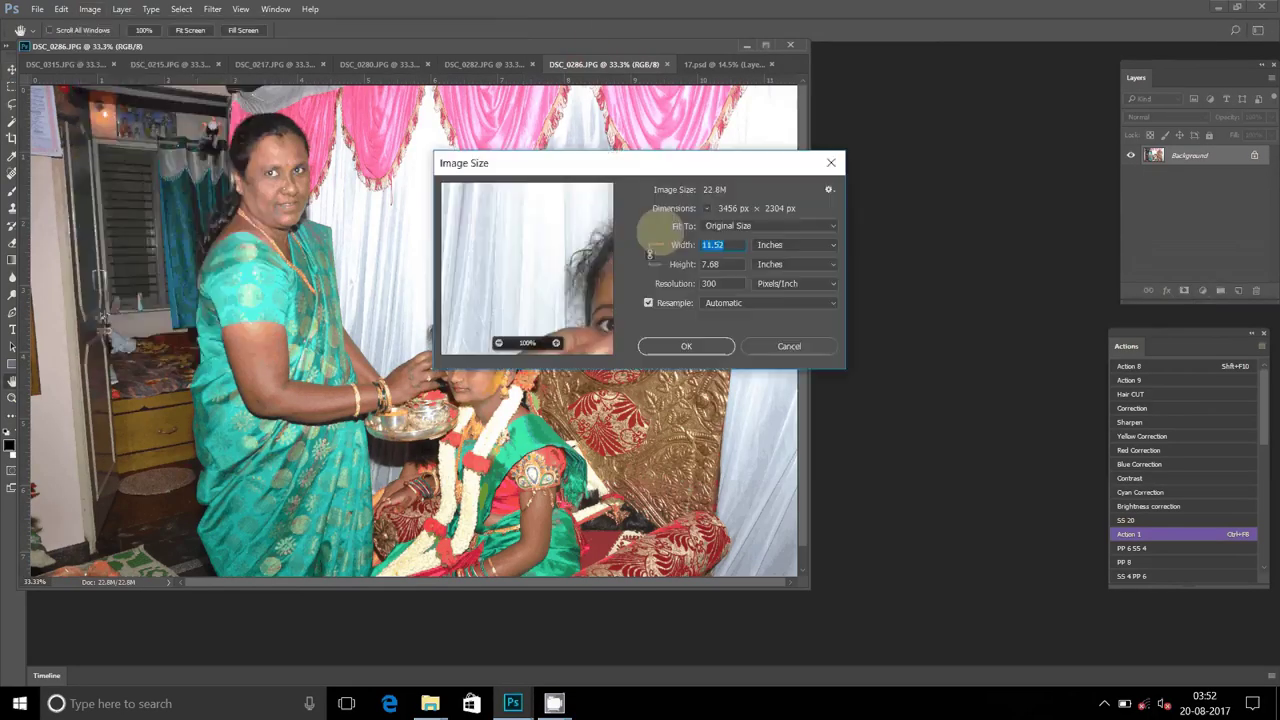
pyautogui.write('8')
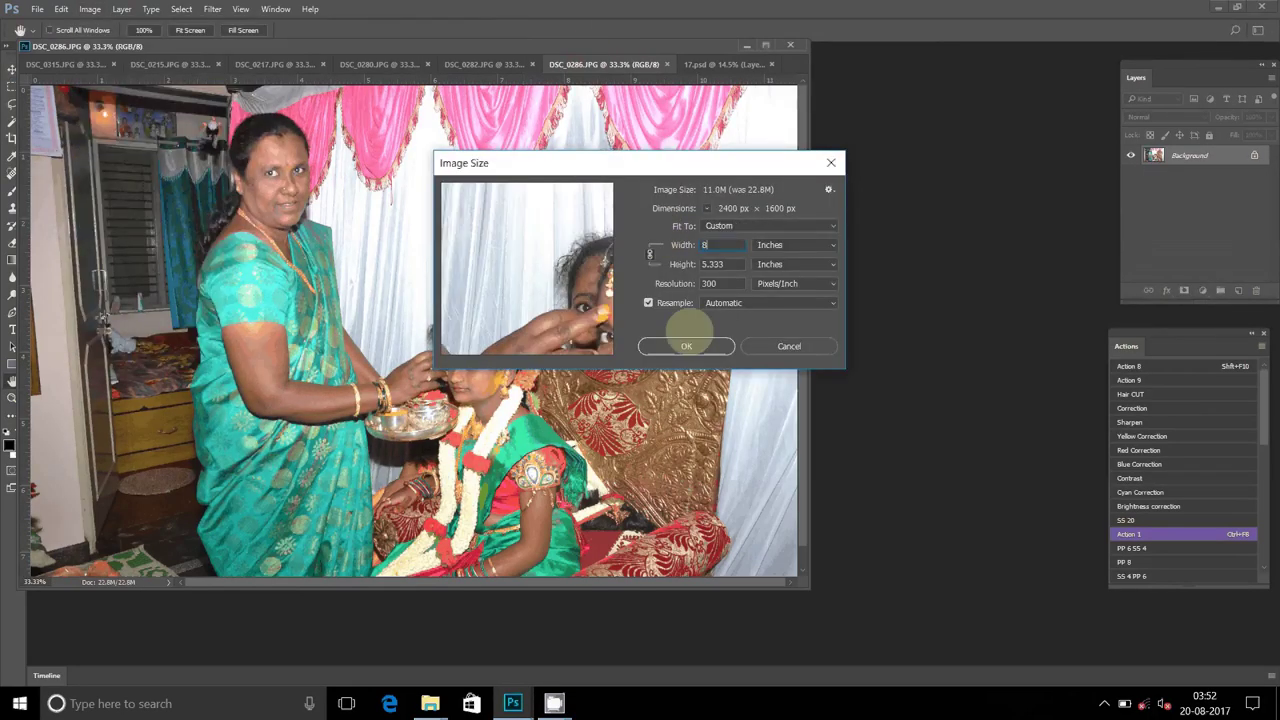
pyautogui.click(686, 345)
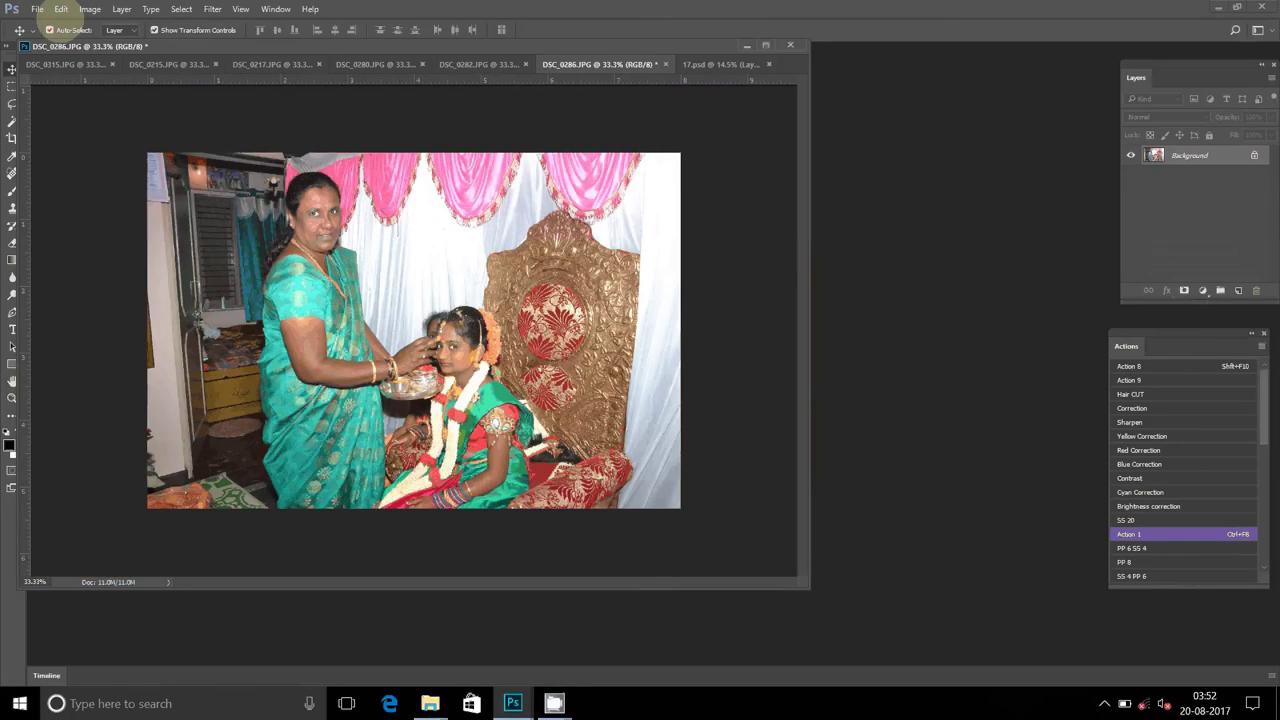
# Cut the whole DSC_0286 photo and close it without saving
pyautogui.click(181, 9)
pyautogui.click(190, 26)
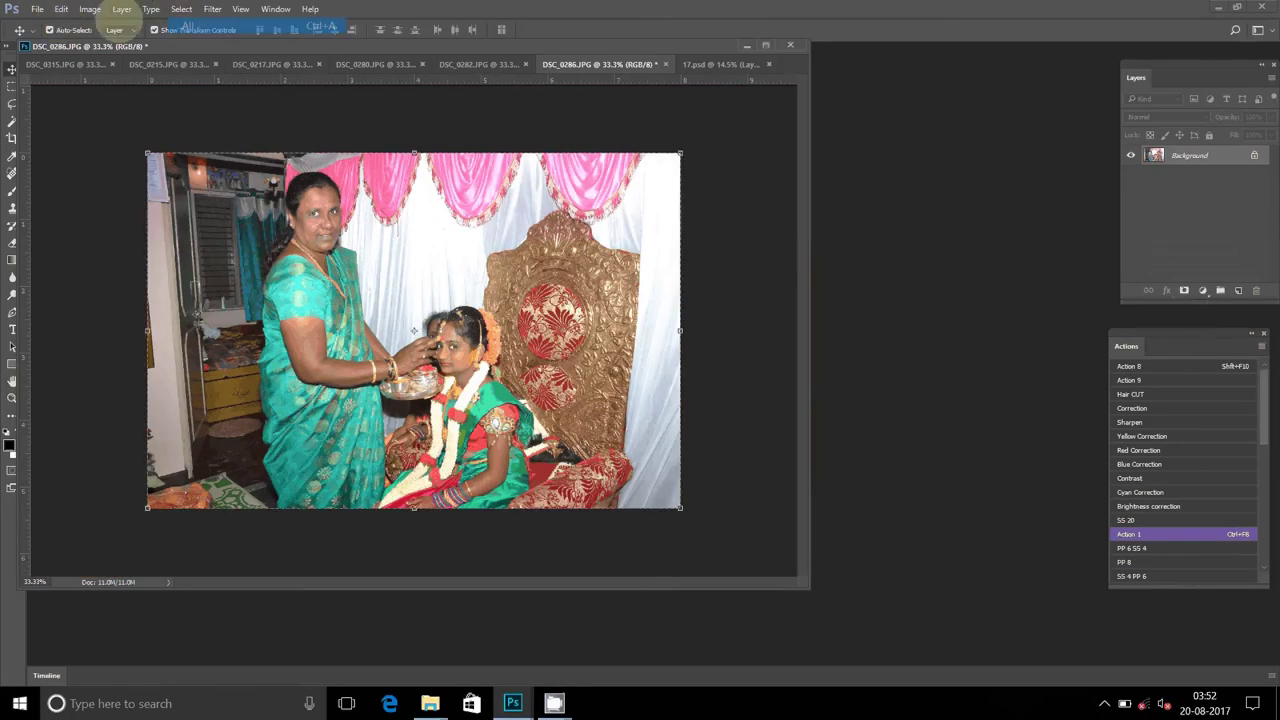
pyautogui.click(61, 9)
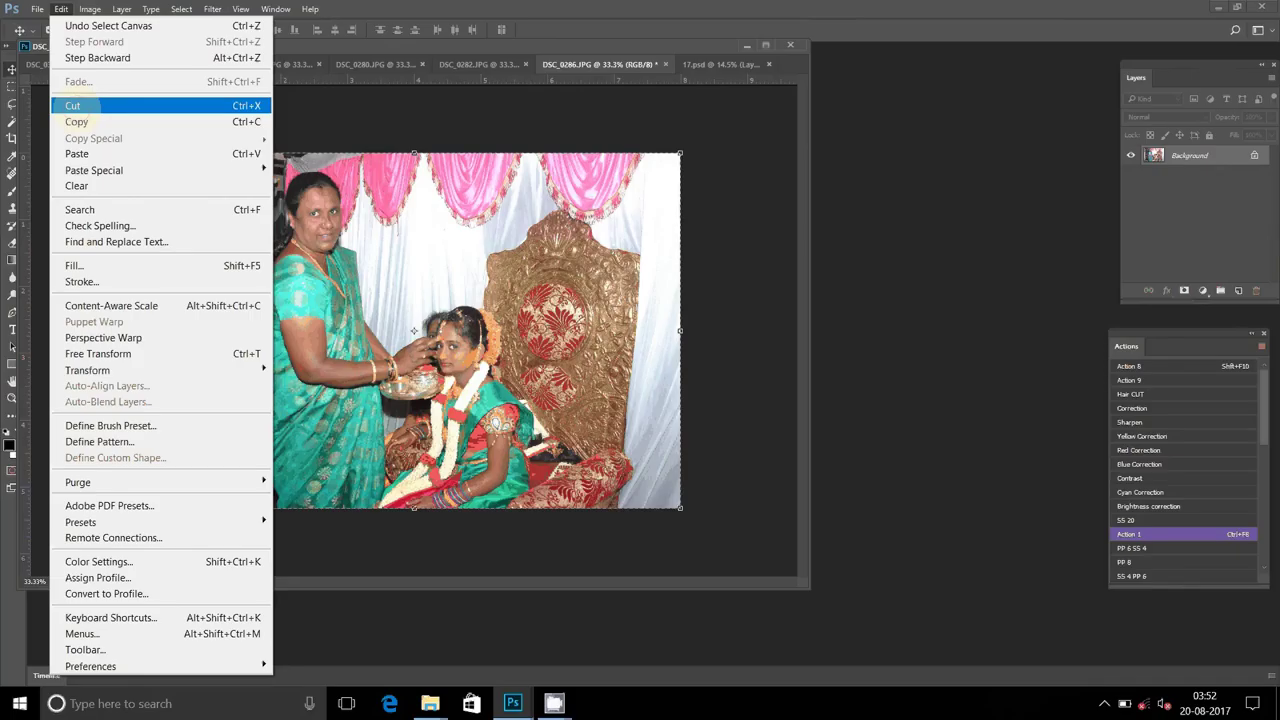
pyautogui.click(72, 105)
pyautogui.click(667, 64)
pyautogui.click(640, 266)
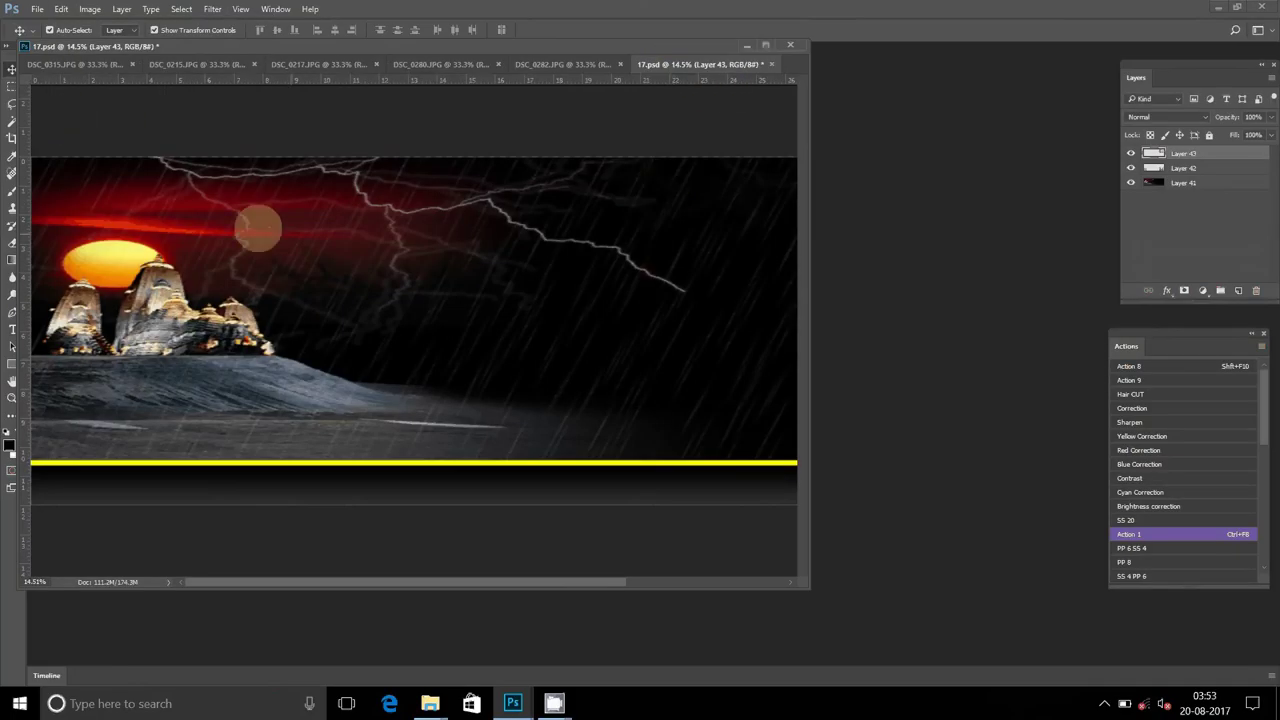
# Paste the DSC_0286 photo into 17.psd, left of the lower-right photo
pyautogui.moveTo(290, 48); pyautogui.dragTo(400, 10)
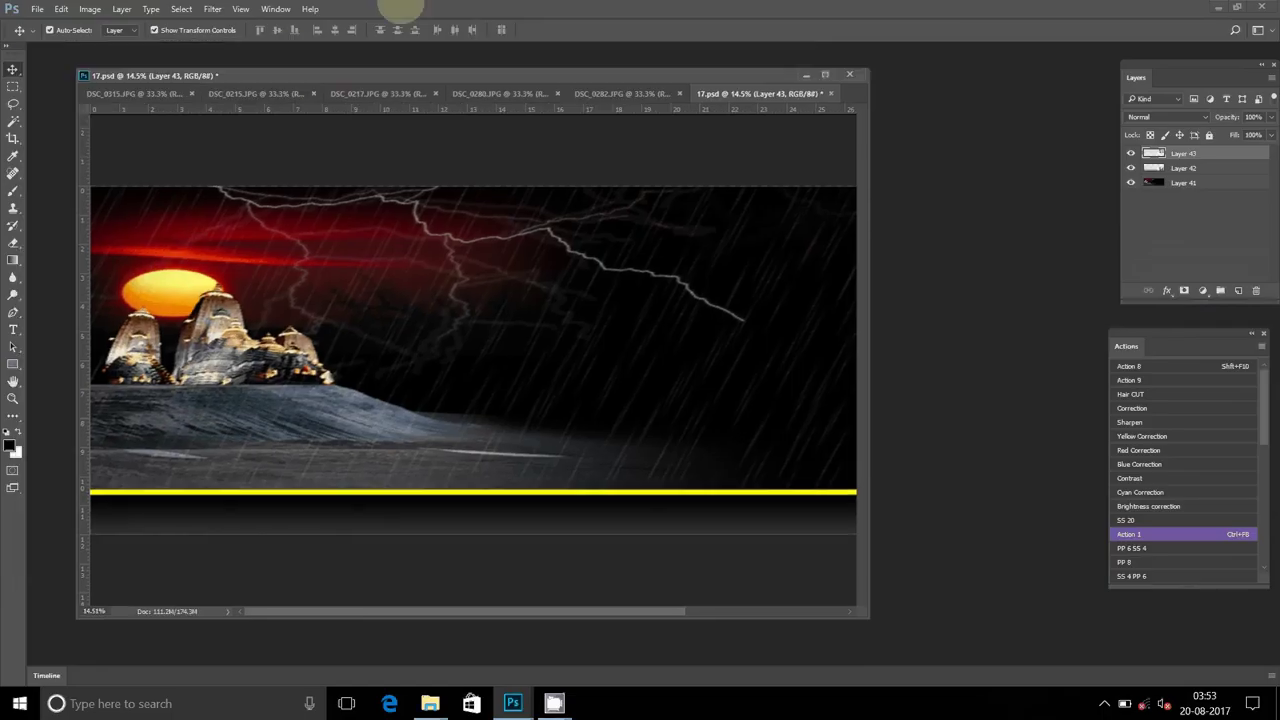
pyautogui.click(12, 398)
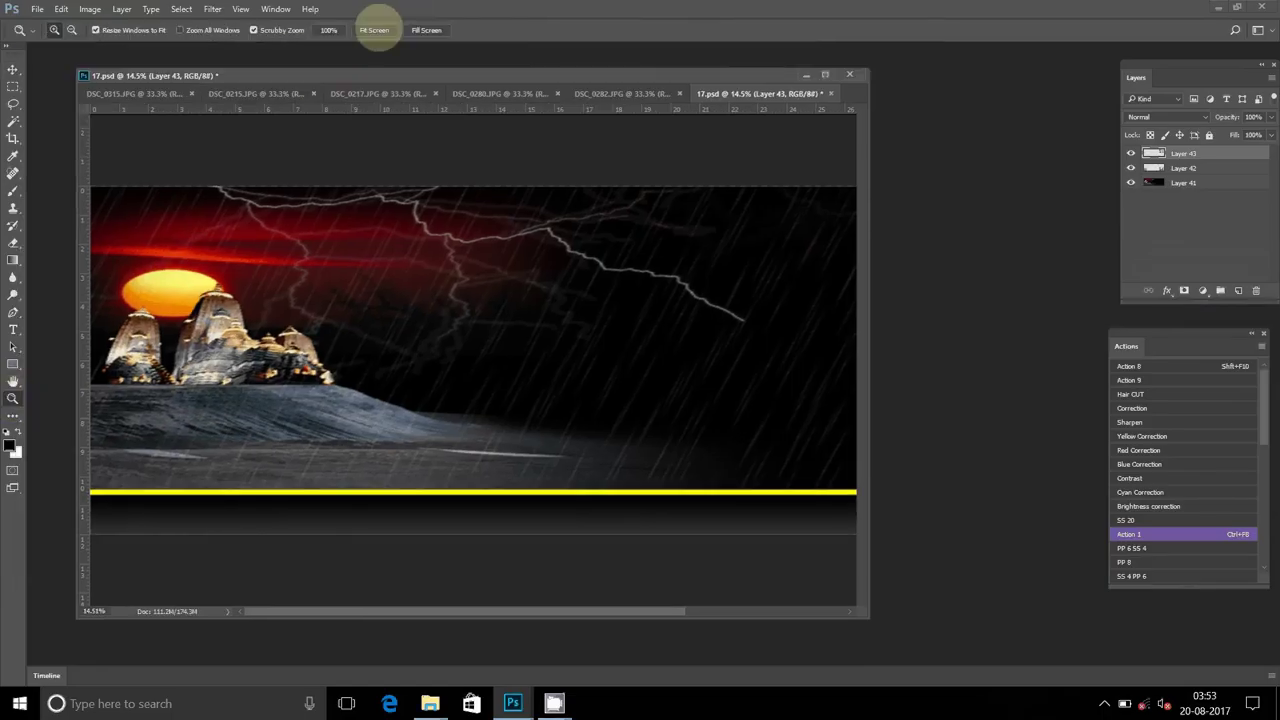
pyautogui.click(374, 30)
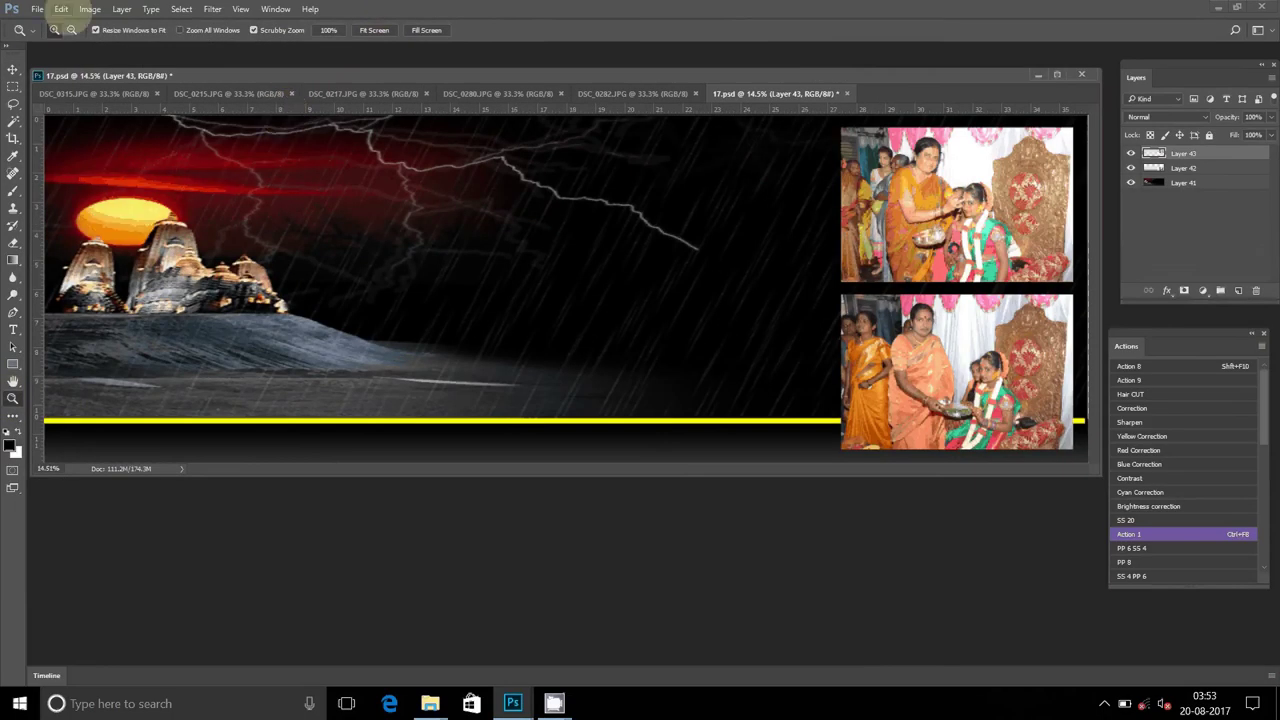
pyautogui.click(61, 9)
pyautogui.click(77, 153)
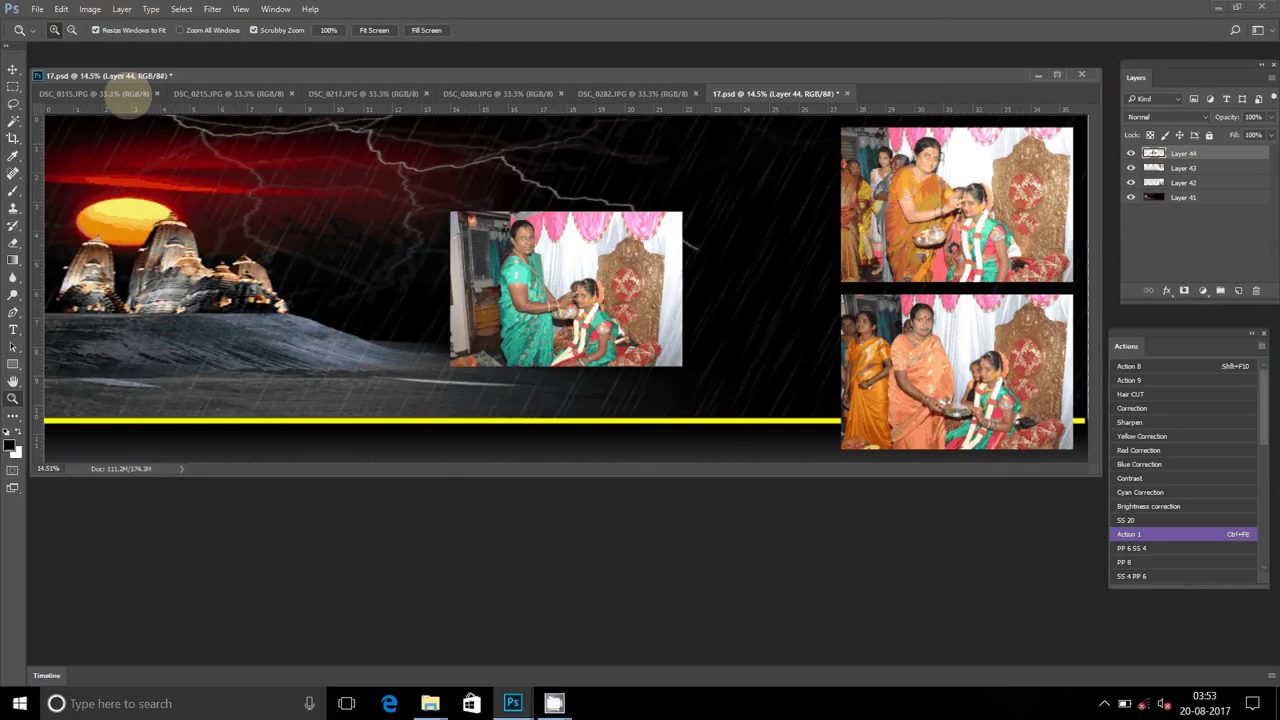
pyautogui.click(13, 68)
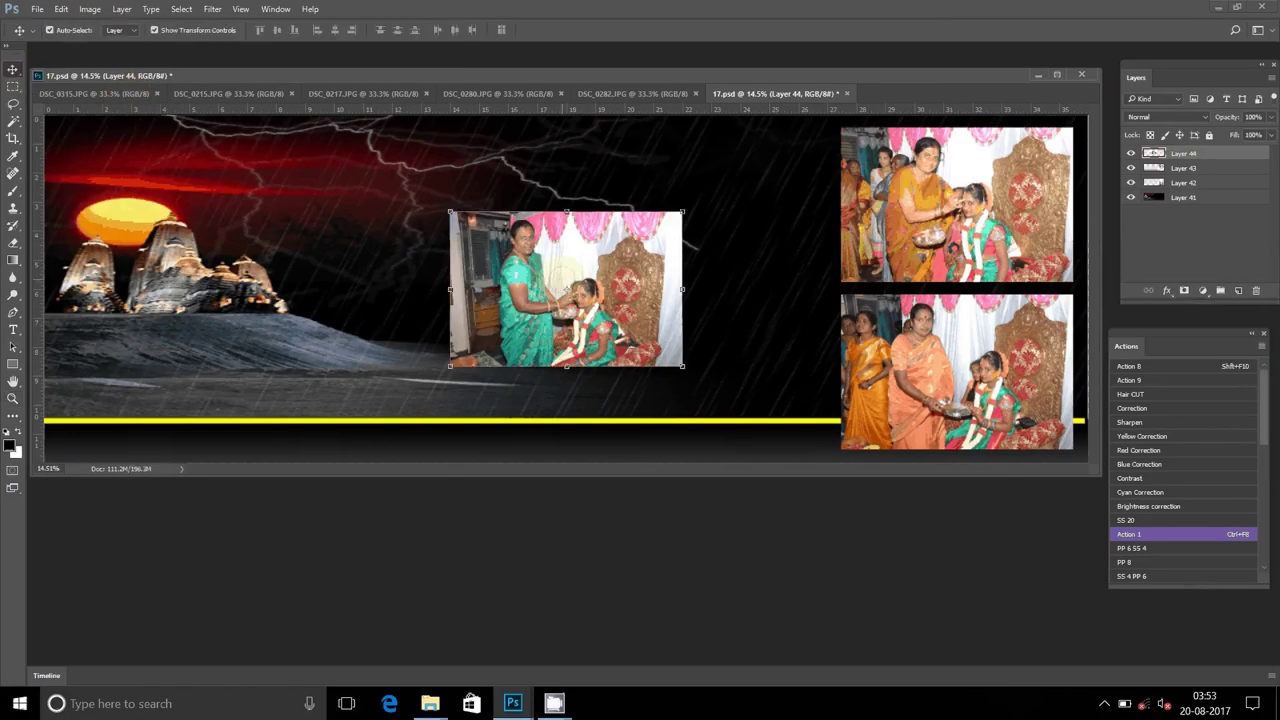
pyautogui.moveTo(574, 250); pyautogui.dragTo(721, 334)
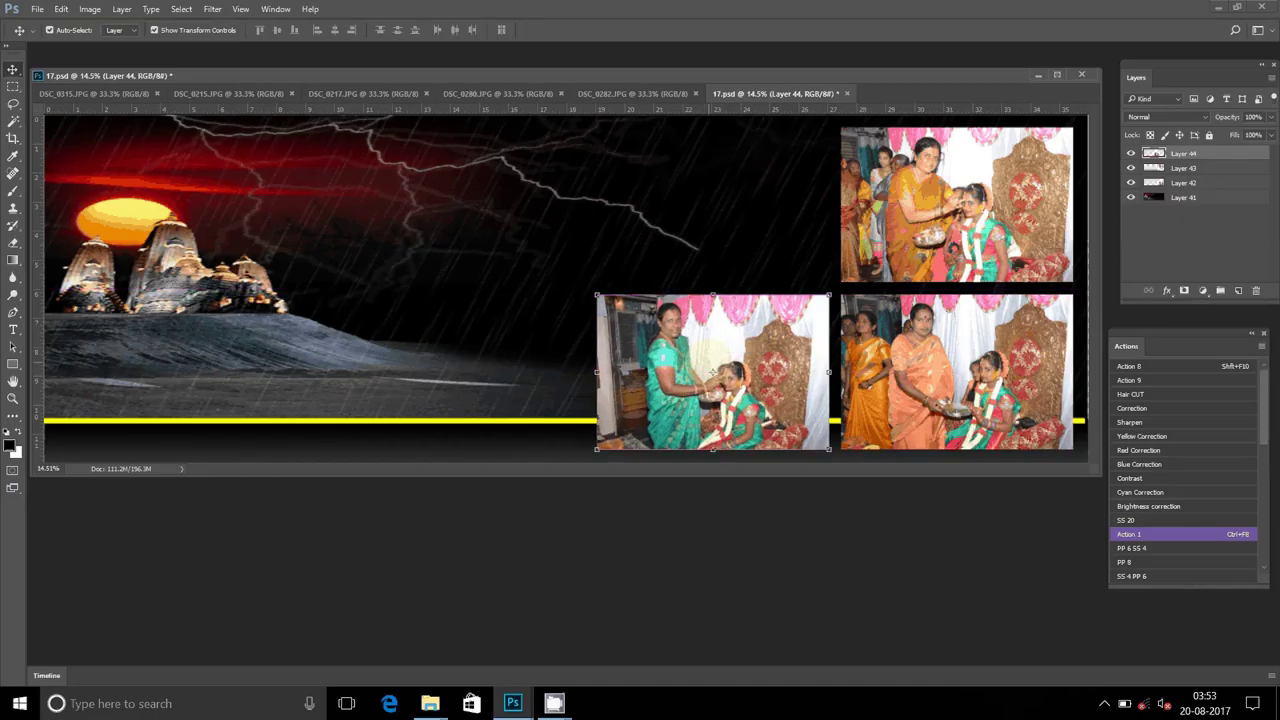
pyautogui.click(677, 176)
pyautogui.hotkey('ctrl', 'shift', 'Tab')
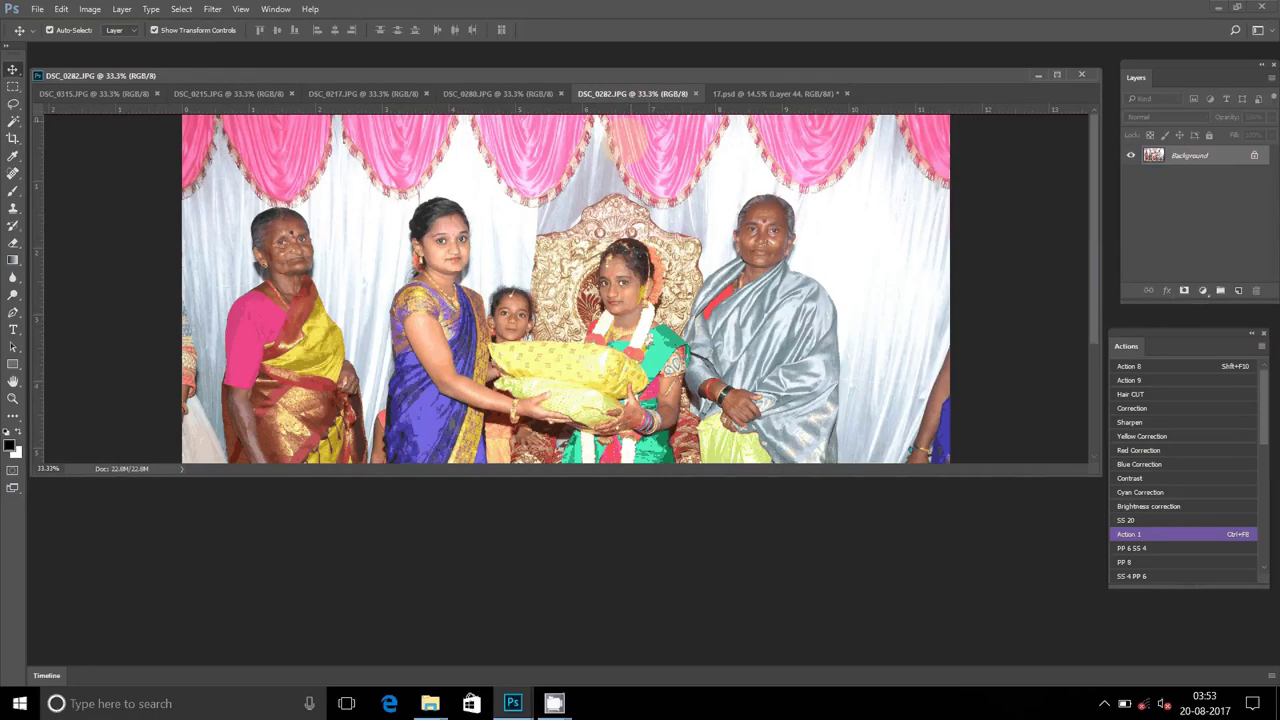
# Resize the DSC_0282 photo to 8 inches wide
pyautogui.click(89, 10)
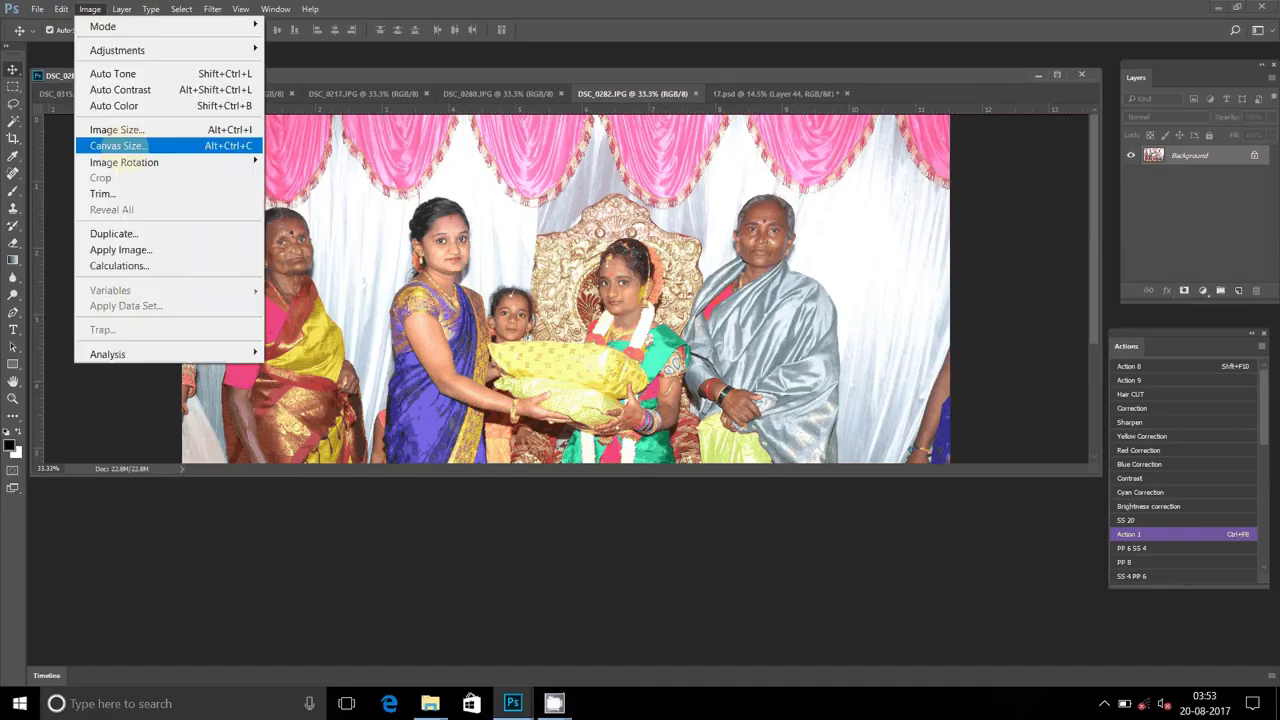
pyautogui.click(117, 129)
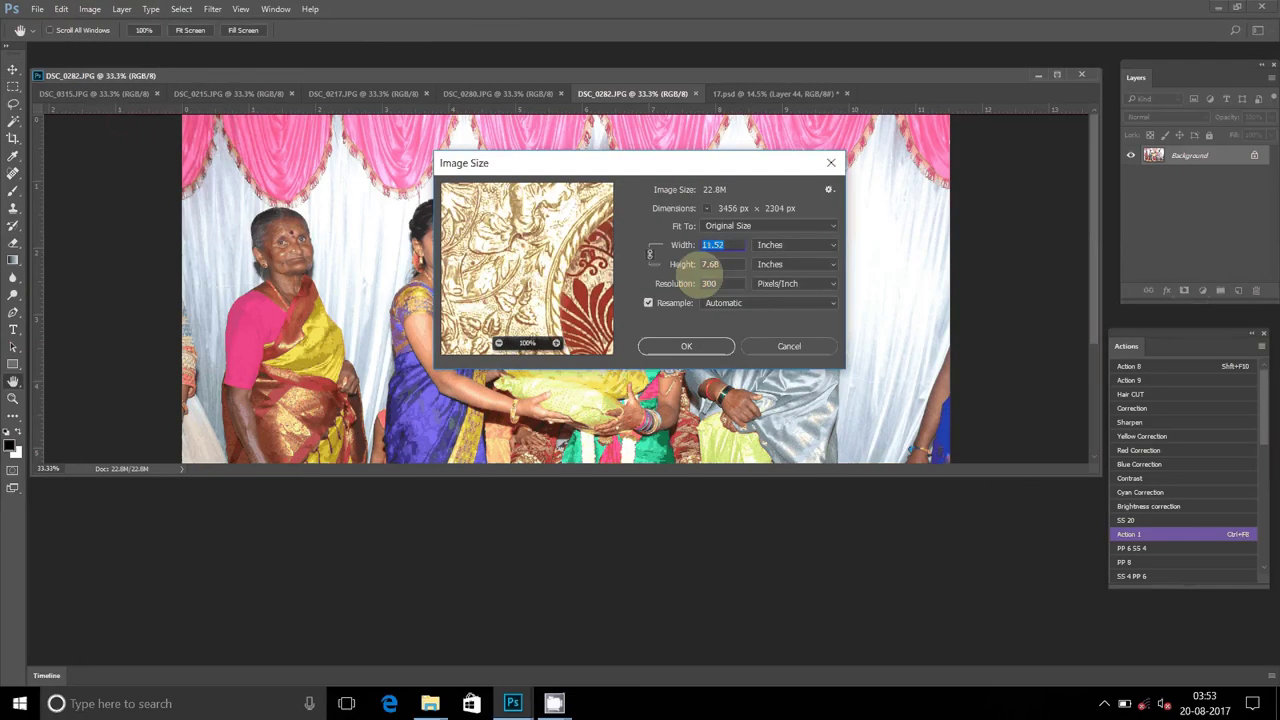
pyautogui.write('8')
pyautogui.click(725, 346)
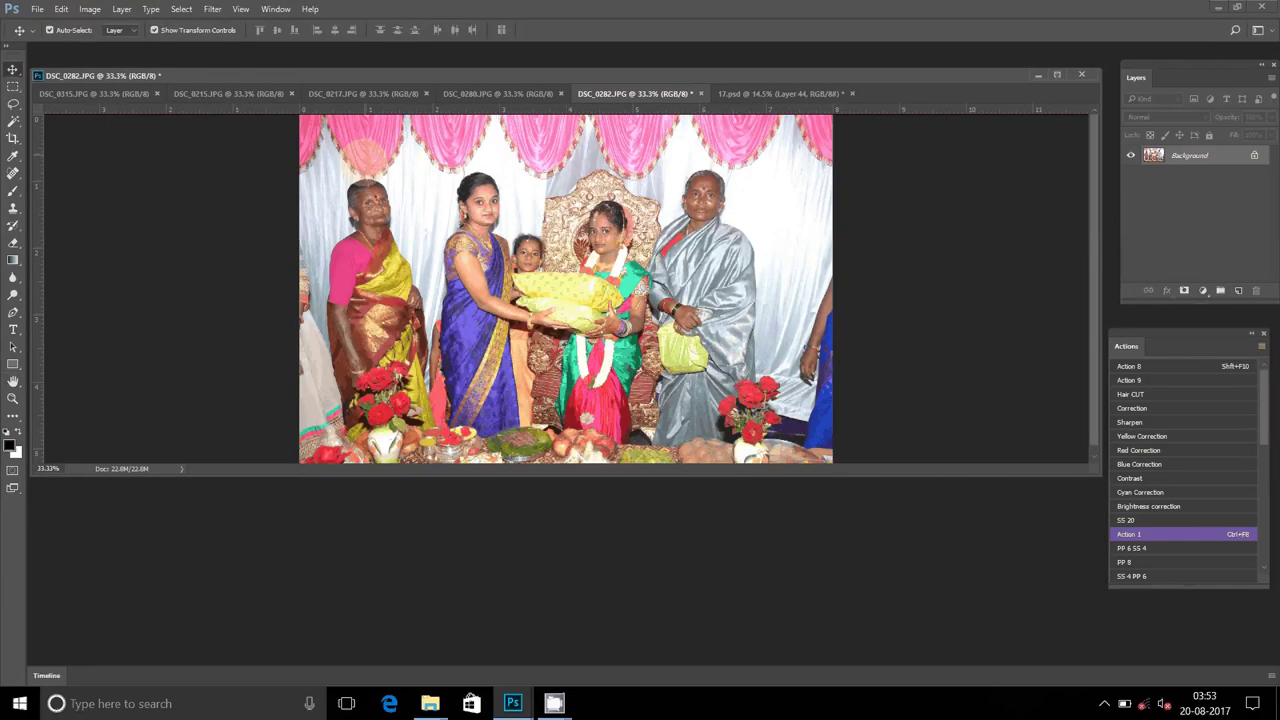
# Cut the whole DSC_0282 photo and close it without saving
pyautogui.click(181, 9)
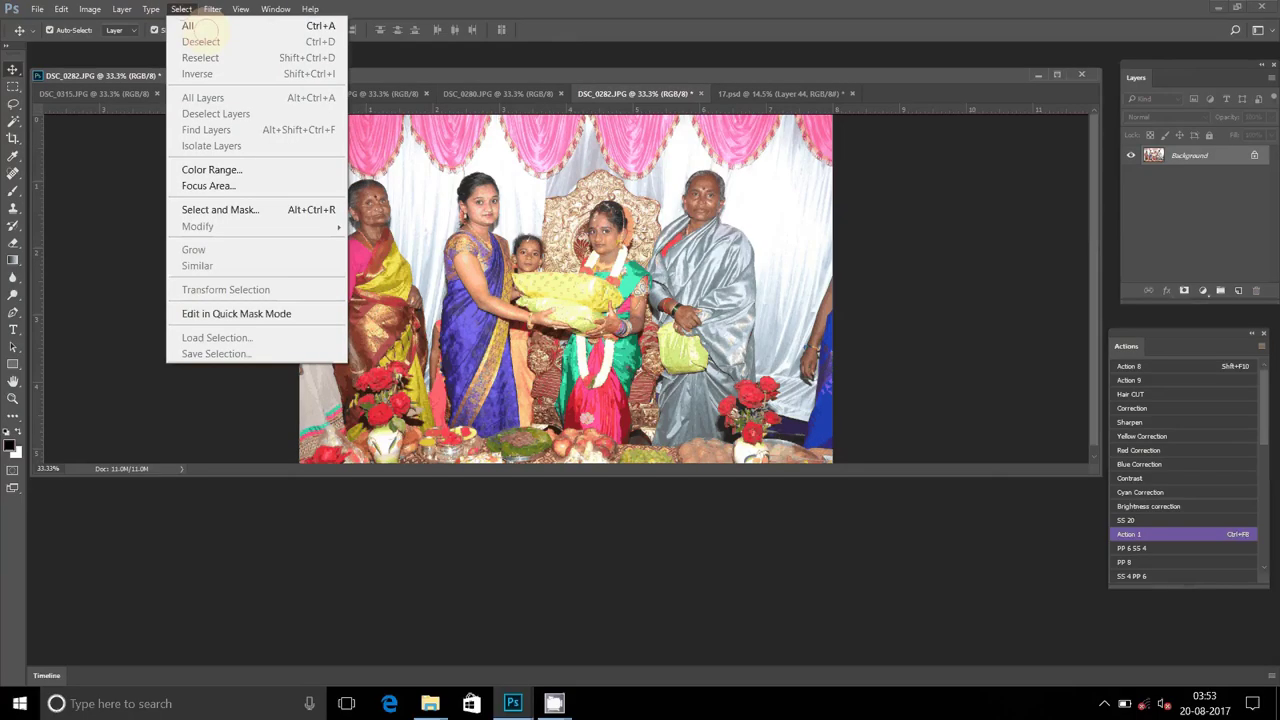
pyautogui.click(195, 27)
pyautogui.click(61, 9)
pyautogui.click(76, 185)
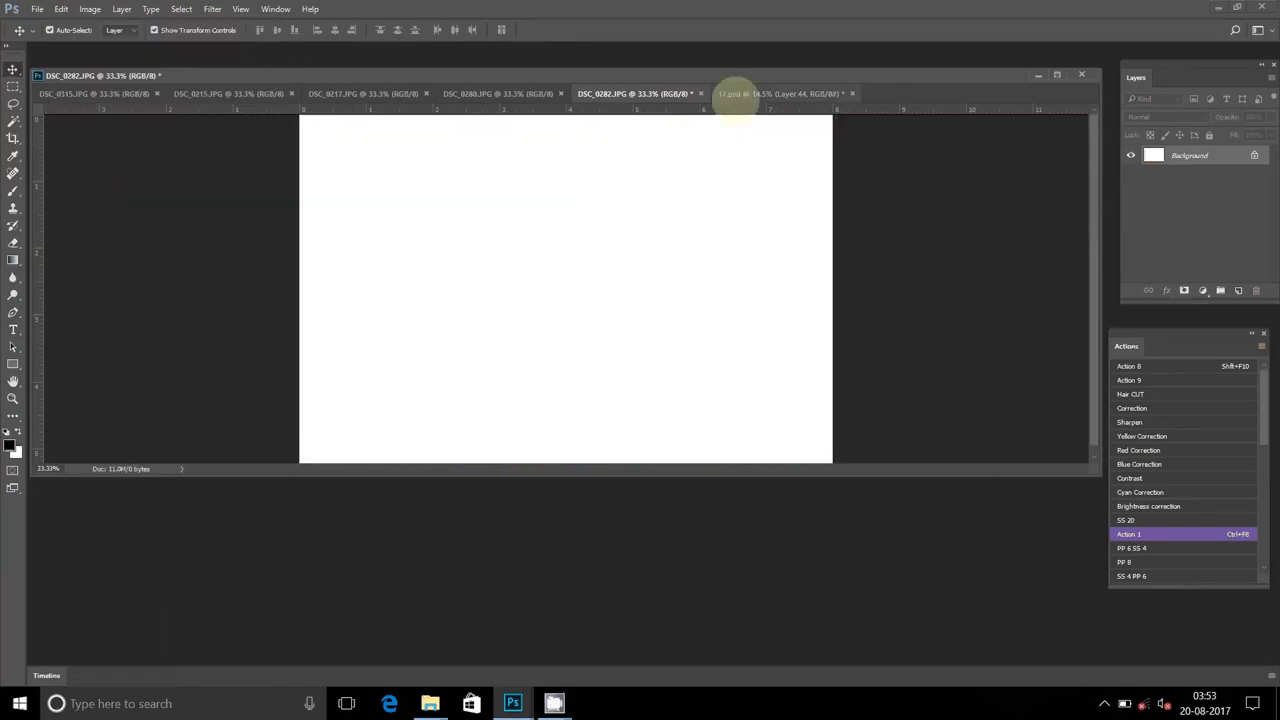
pyautogui.click(700, 93)
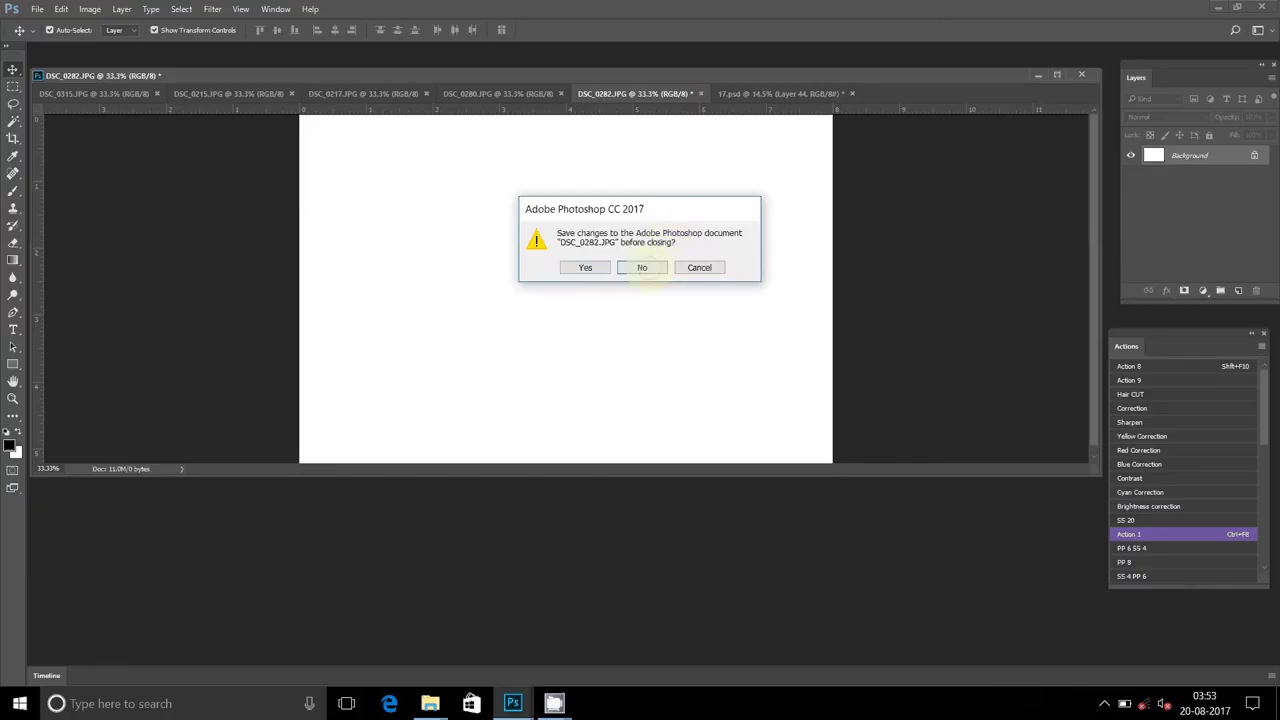
pyautogui.click(642, 267)
# Paste the DSC_0282 photo into the grid's top-left slot on 17.psd
pyautogui.click(61, 9)
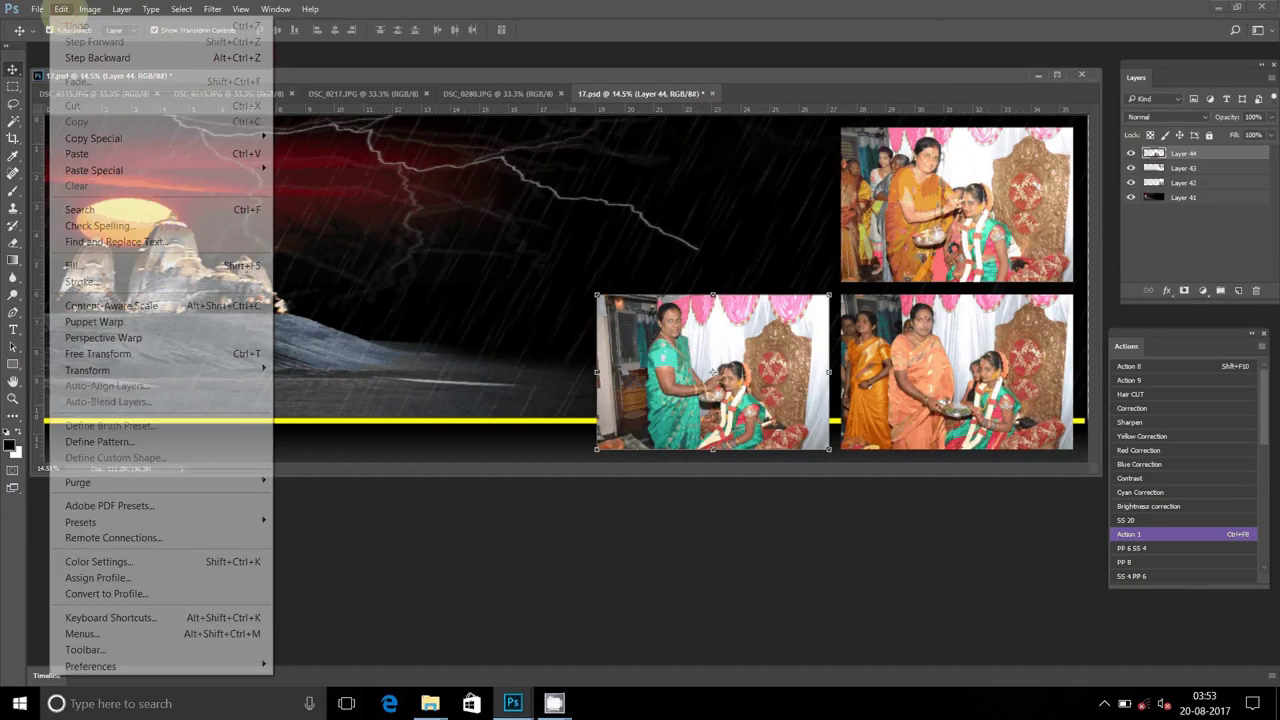
pyautogui.moveTo(601, 247); pyautogui.dragTo(758, 174)
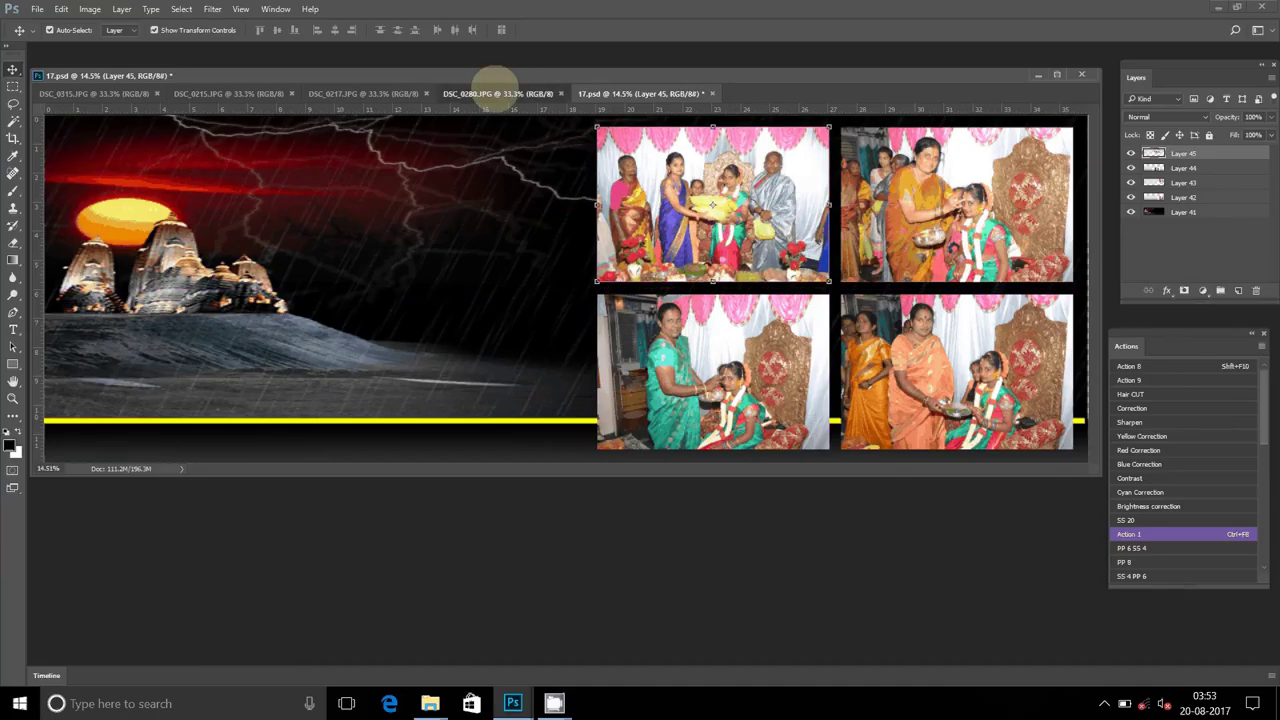
pyautogui.click(497, 92)
# Resize the DSC_0280 photo to 8 inches wide
pyautogui.click(92, 10)
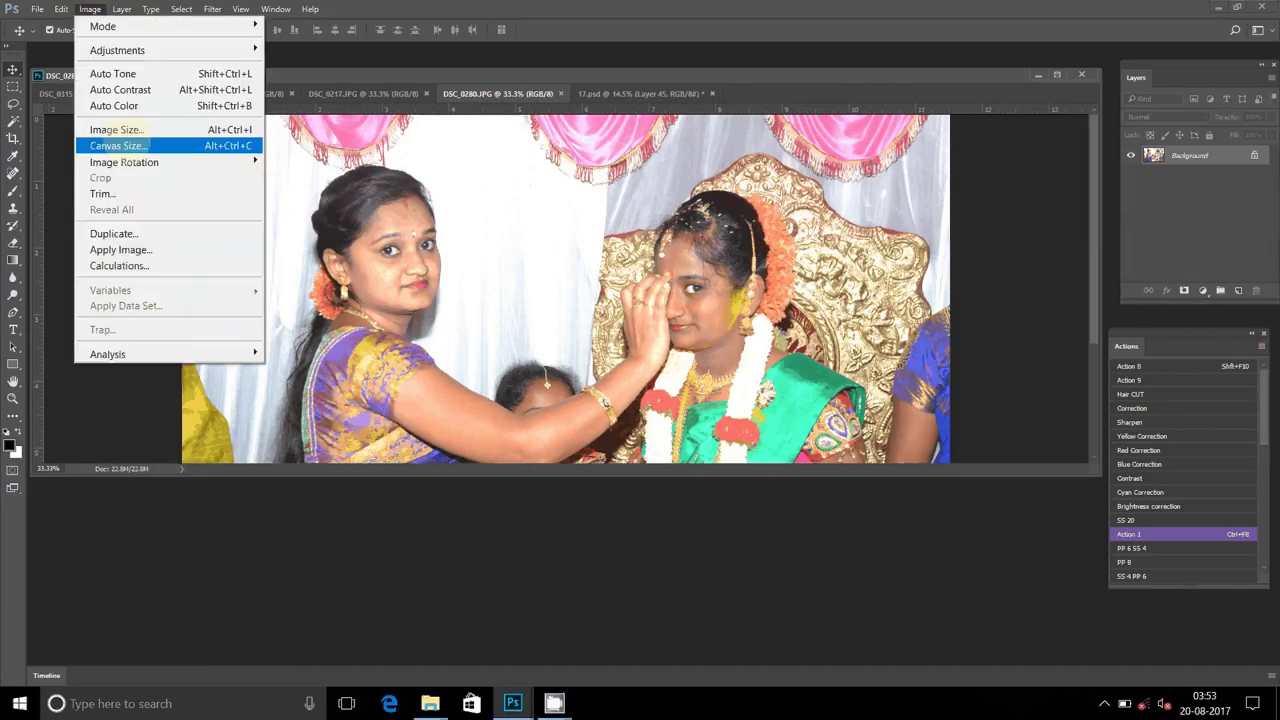
pyautogui.click(112, 145)
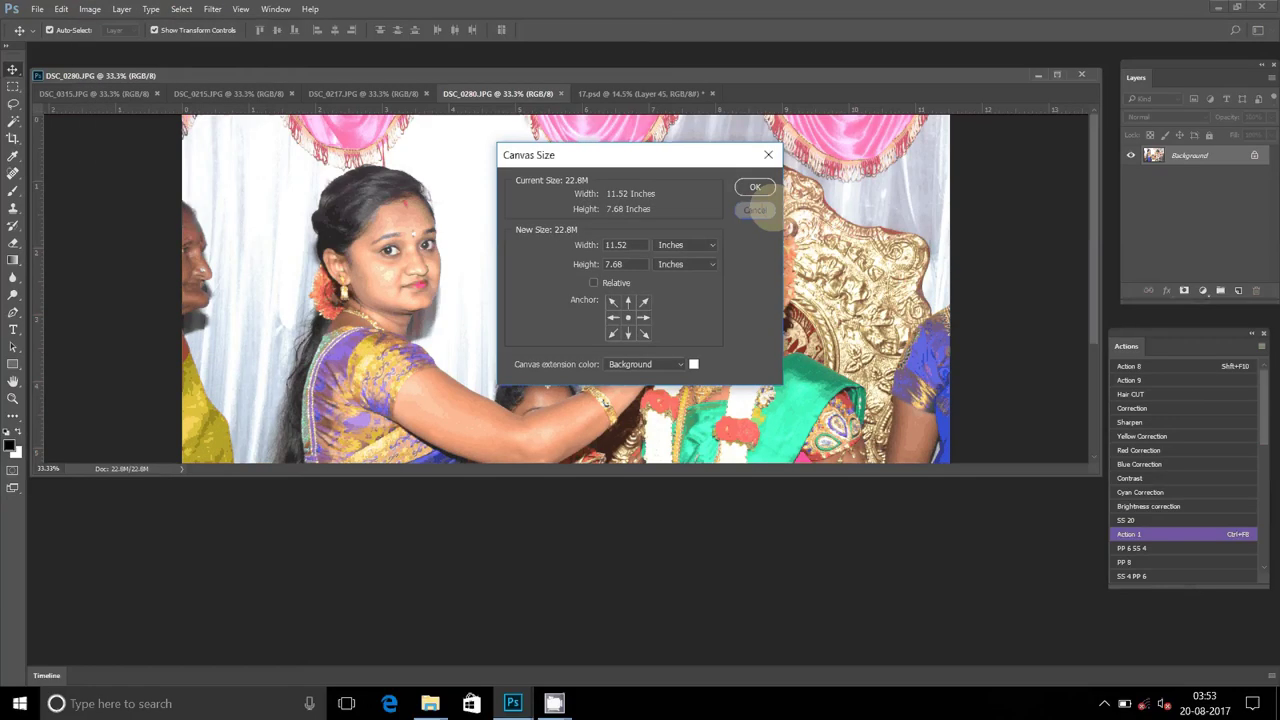
pyautogui.click(755, 210)
pyautogui.hotkey('ctrl', 'alt', 'i')
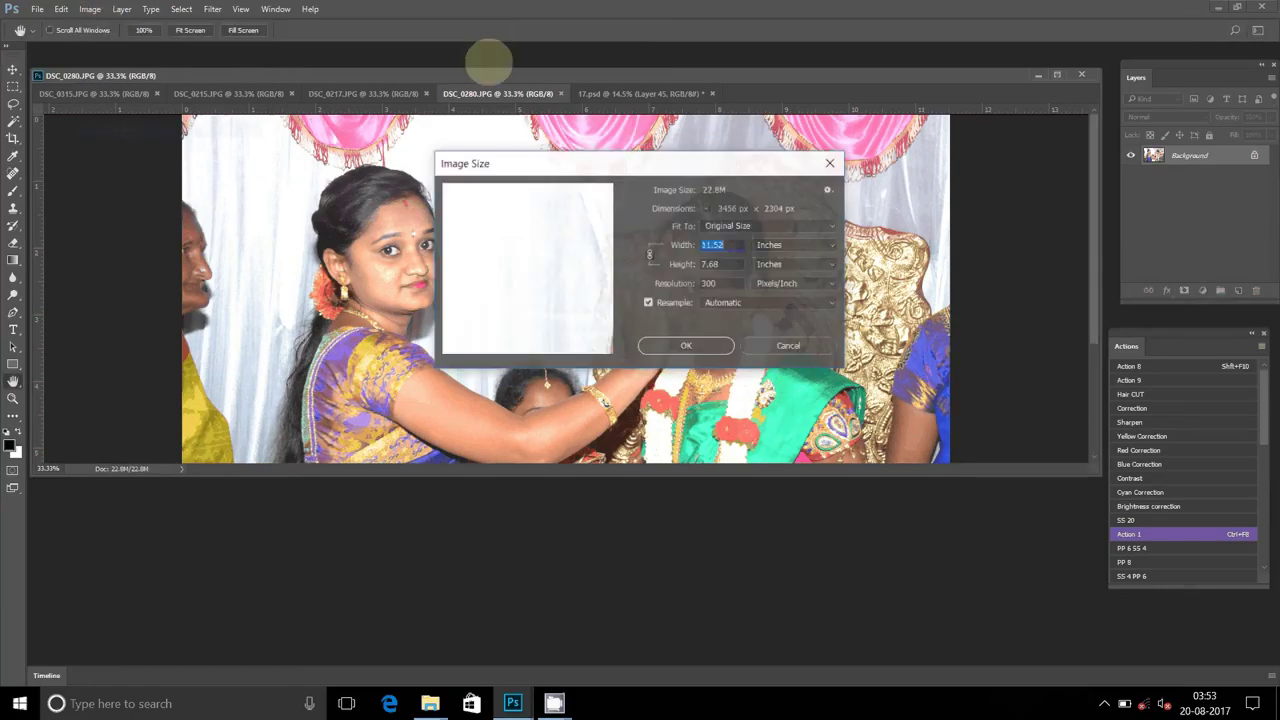
pyautogui.write('8')
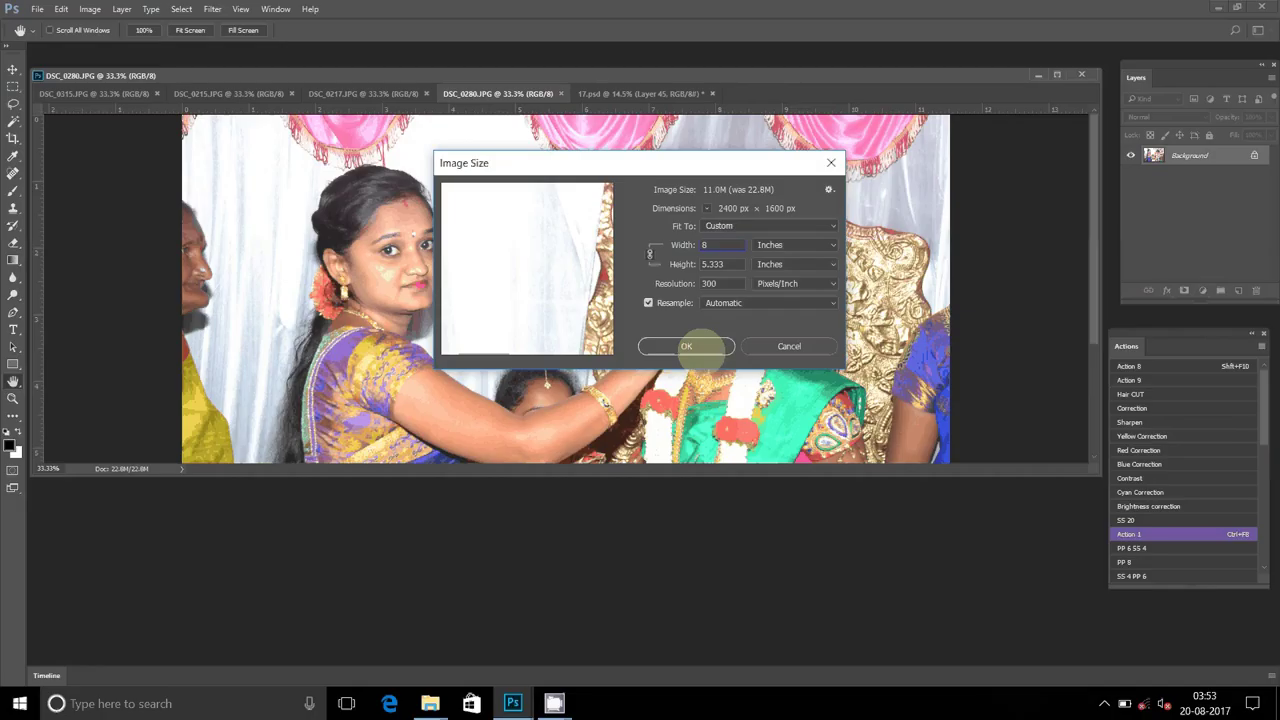
pyautogui.click(686, 346)
pyautogui.press('v')
# Cut the whole DSC_0280 photo and close it without saving
pyautogui.click(61, 9)
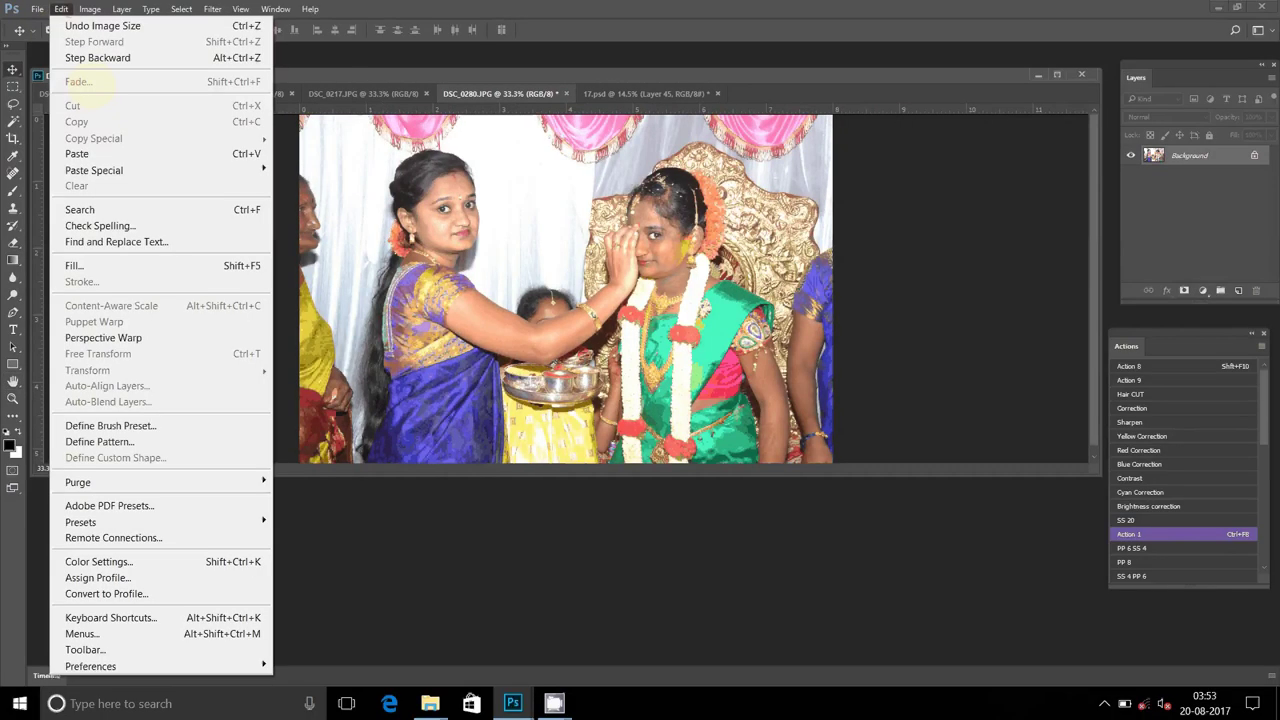
pyautogui.click(181, 9)
pyautogui.click(190, 27)
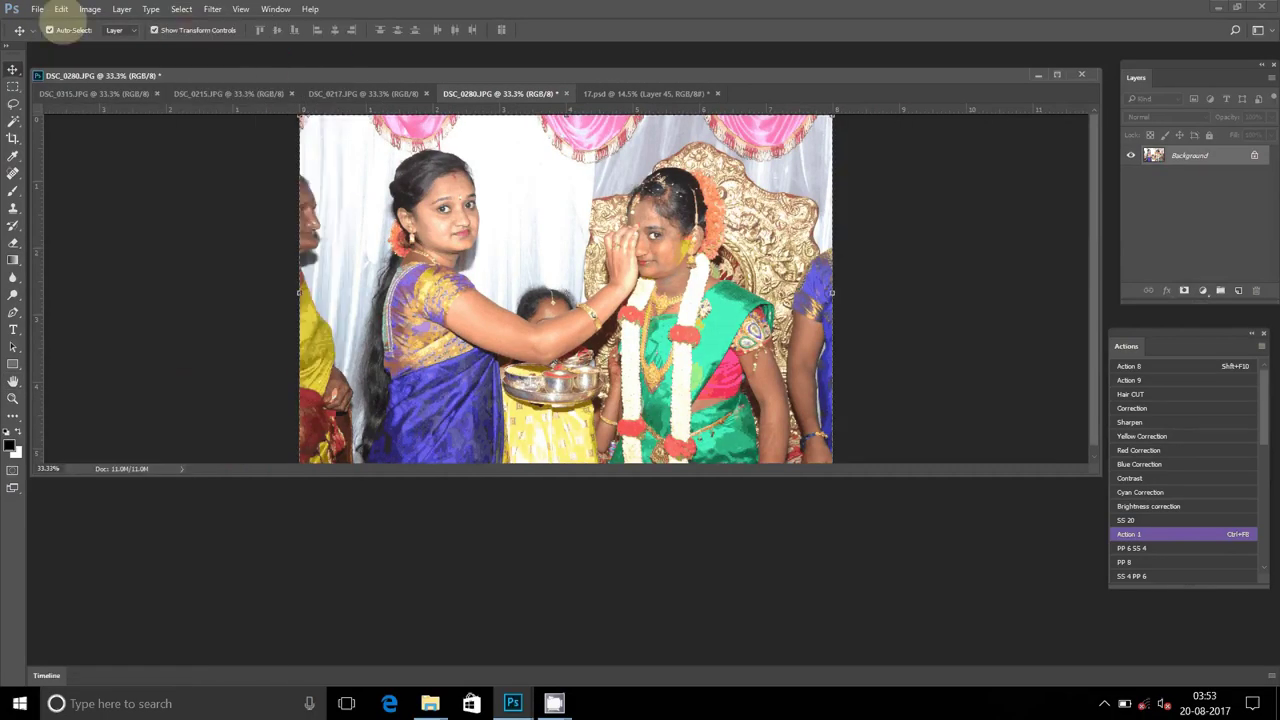
pyautogui.click(61, 9)
pyautogui.click(76, 105)
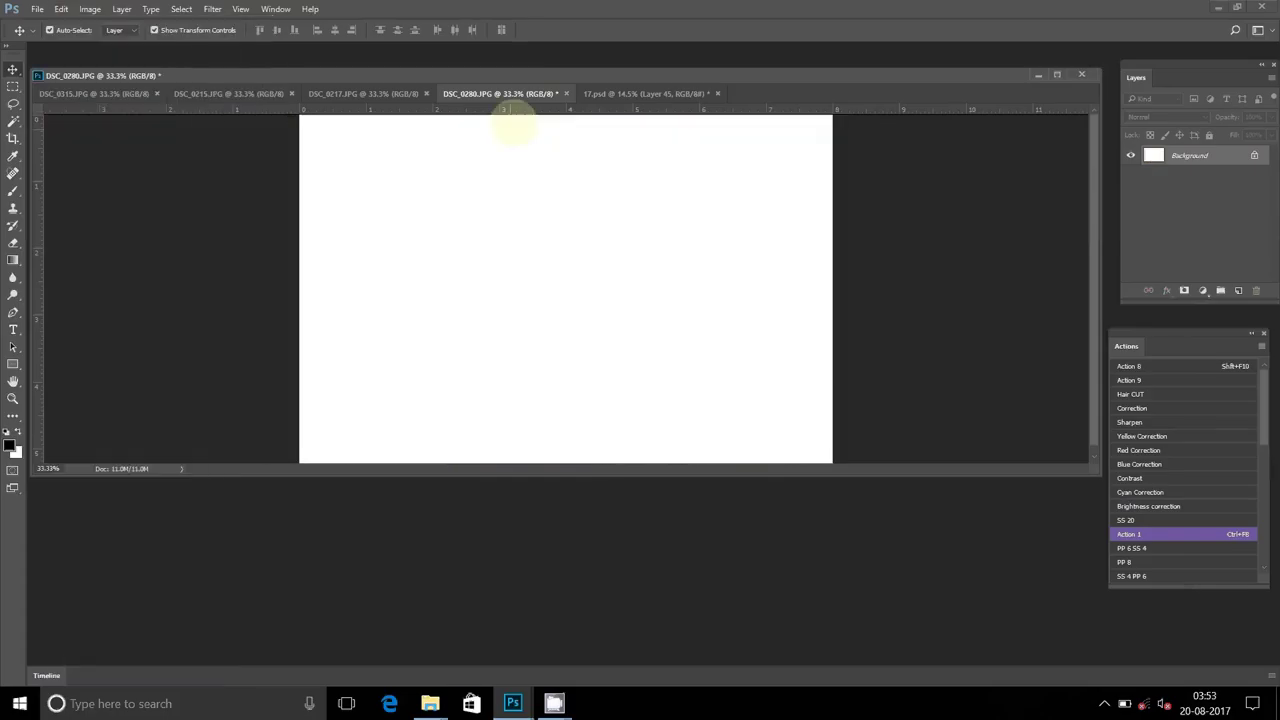
pyautogui.click(566, 93)
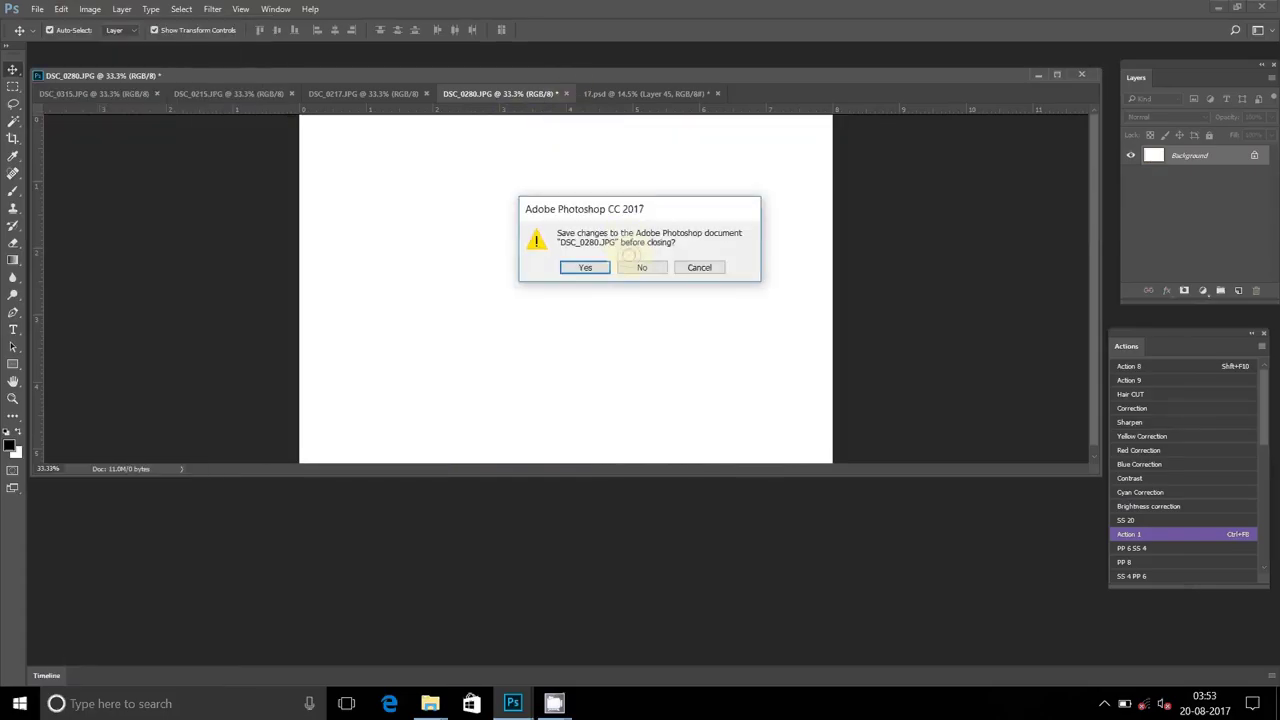
pyautogui.click(641, 267)
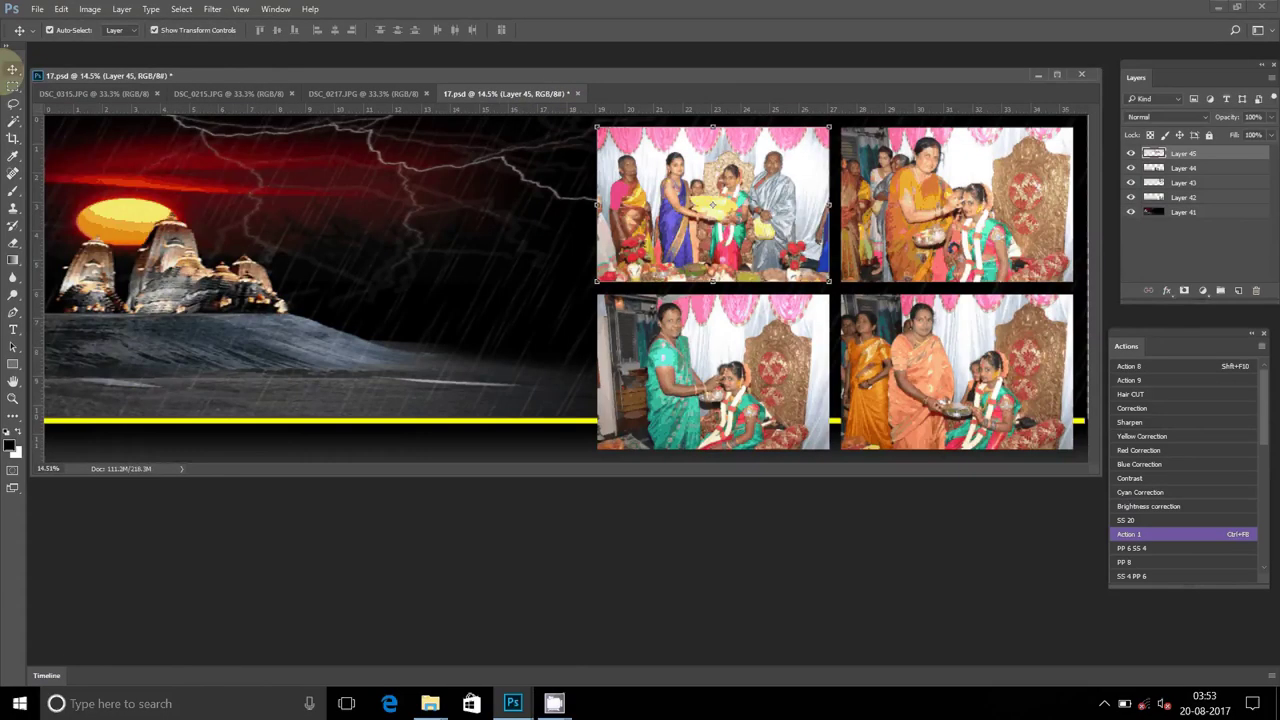
# Paste the DSC_0280 photo into the upper-left slot on 17.psd
pyautogui.click(61, 9)
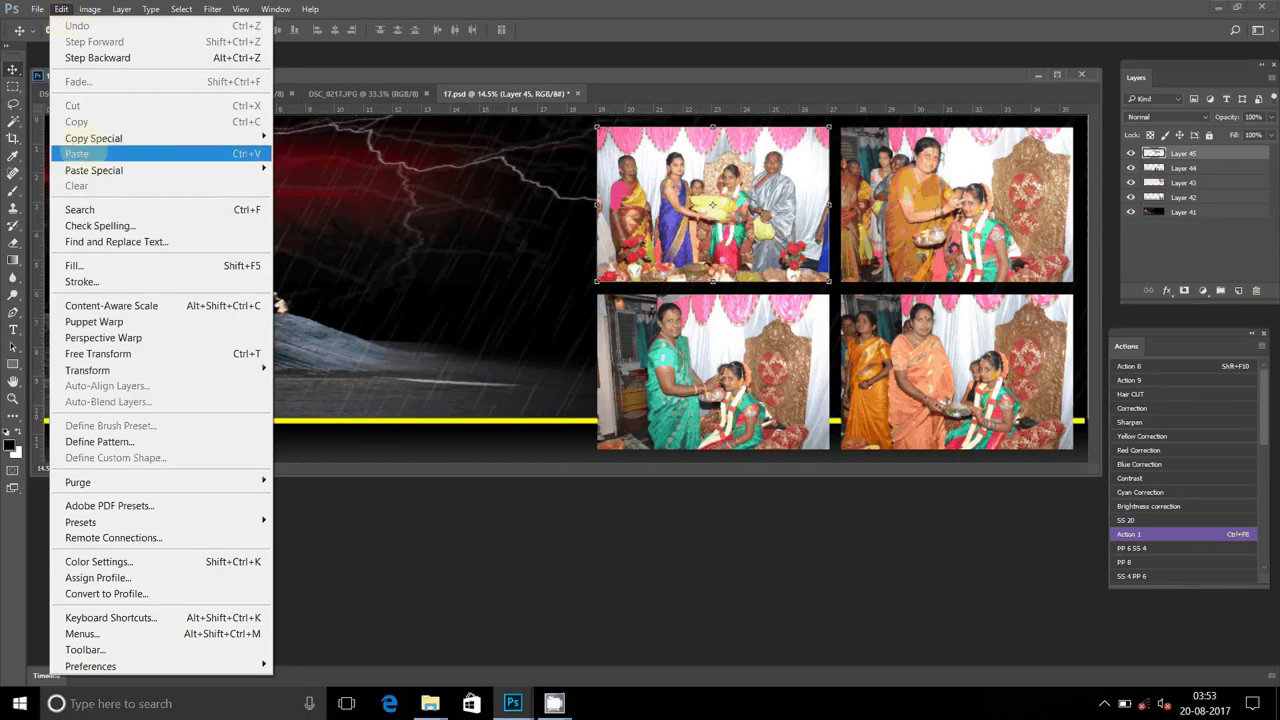
pyautogui.click(77, 153)
pyautogui.moveTo(591, 233)
pyautogui.mouseDown()
pyautogui.moveTo(468, 148)
pyautogui.moveTo(446, 158)
pyautogui.mouseUp()
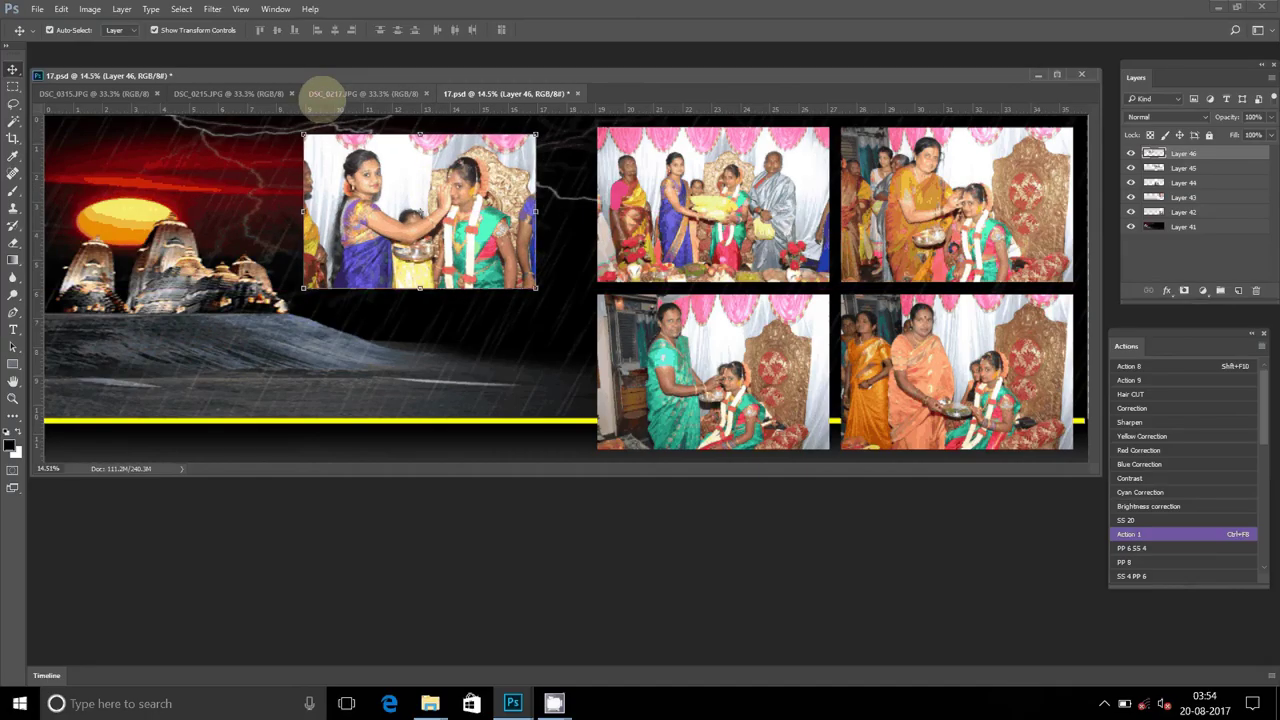
pyautogui.click(322, 95)
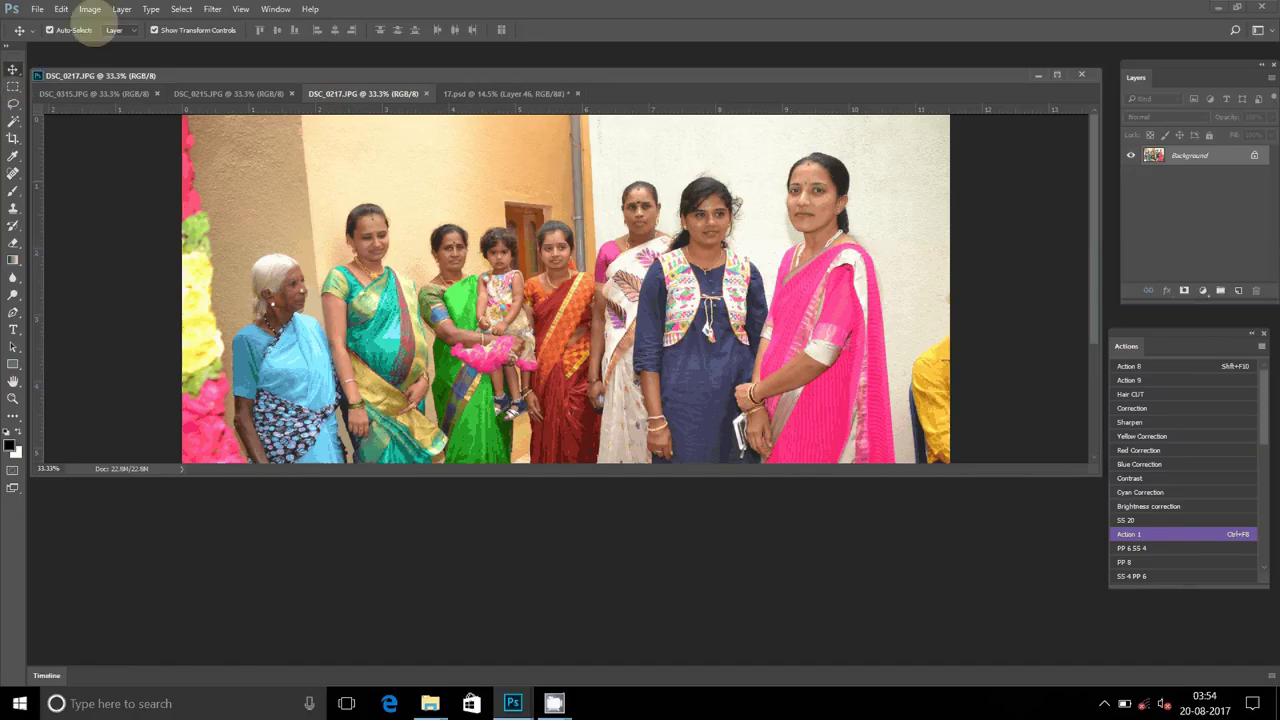
# Resize the DSC_0217 photo to 8 inches wide
pyautogui.click(90, 9)
pyautogui.click(117, 129)
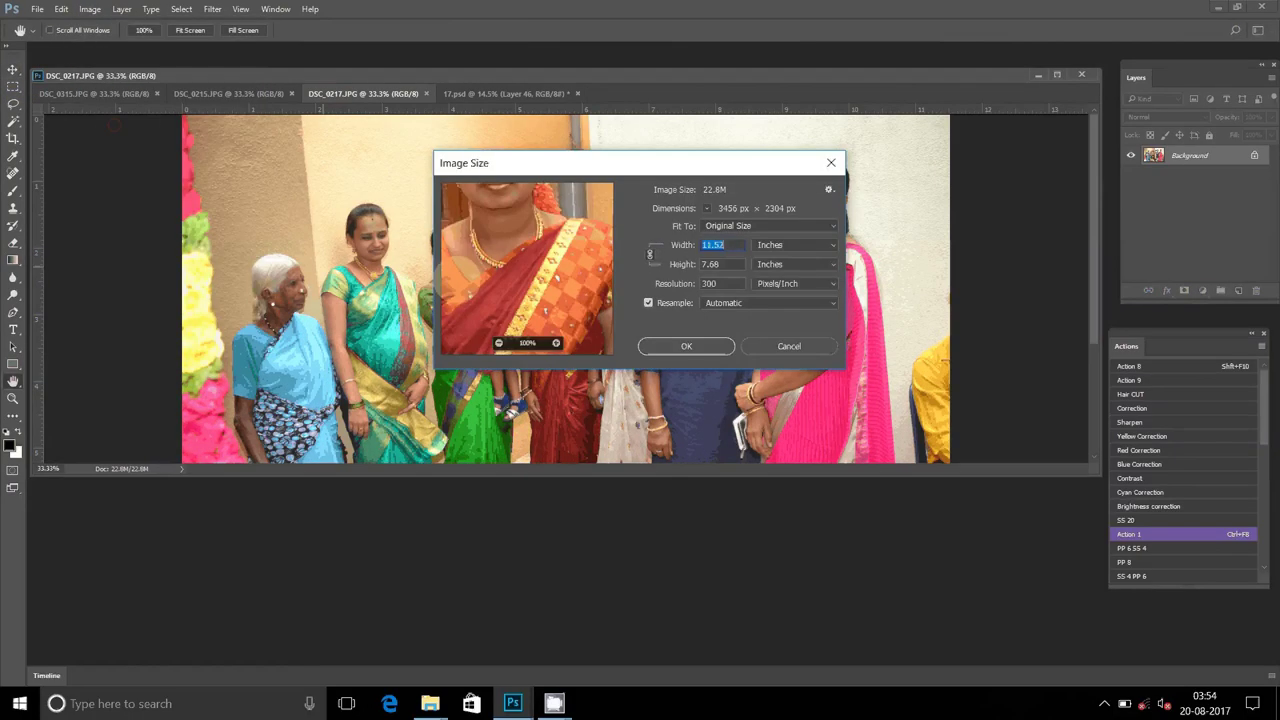
pyautogui.write('8')
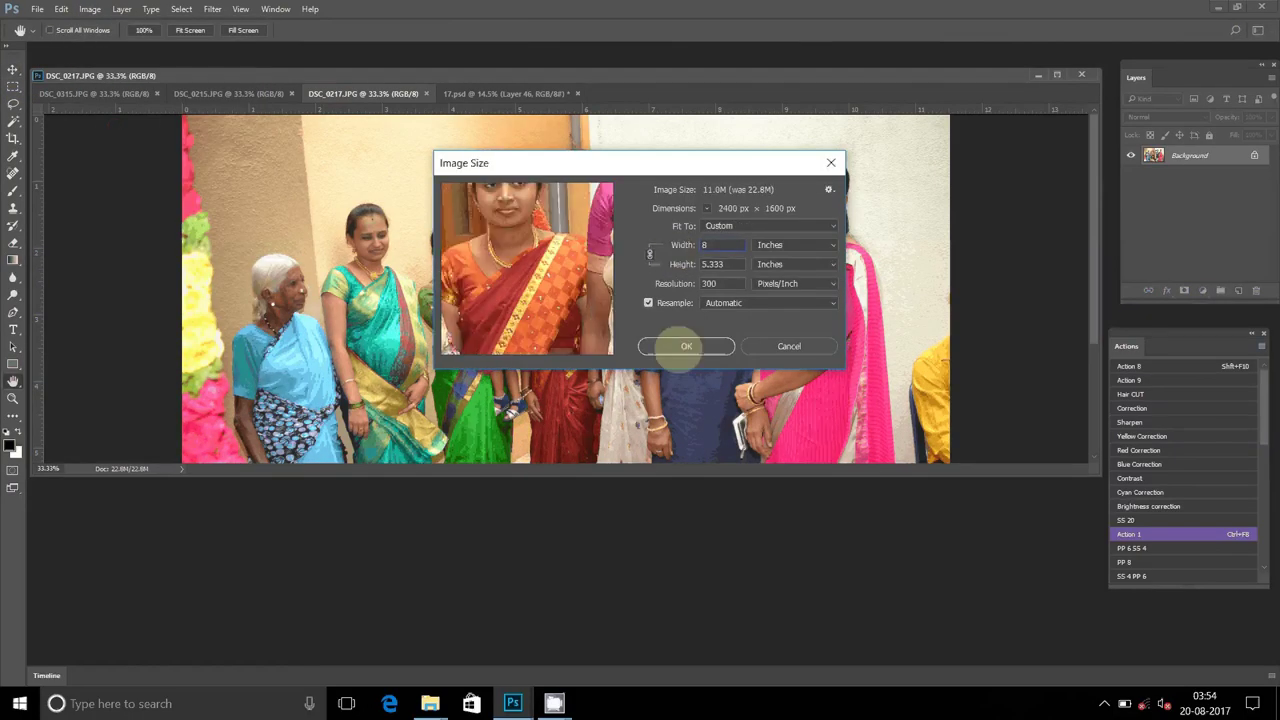
pyautogui.click(686, 346)
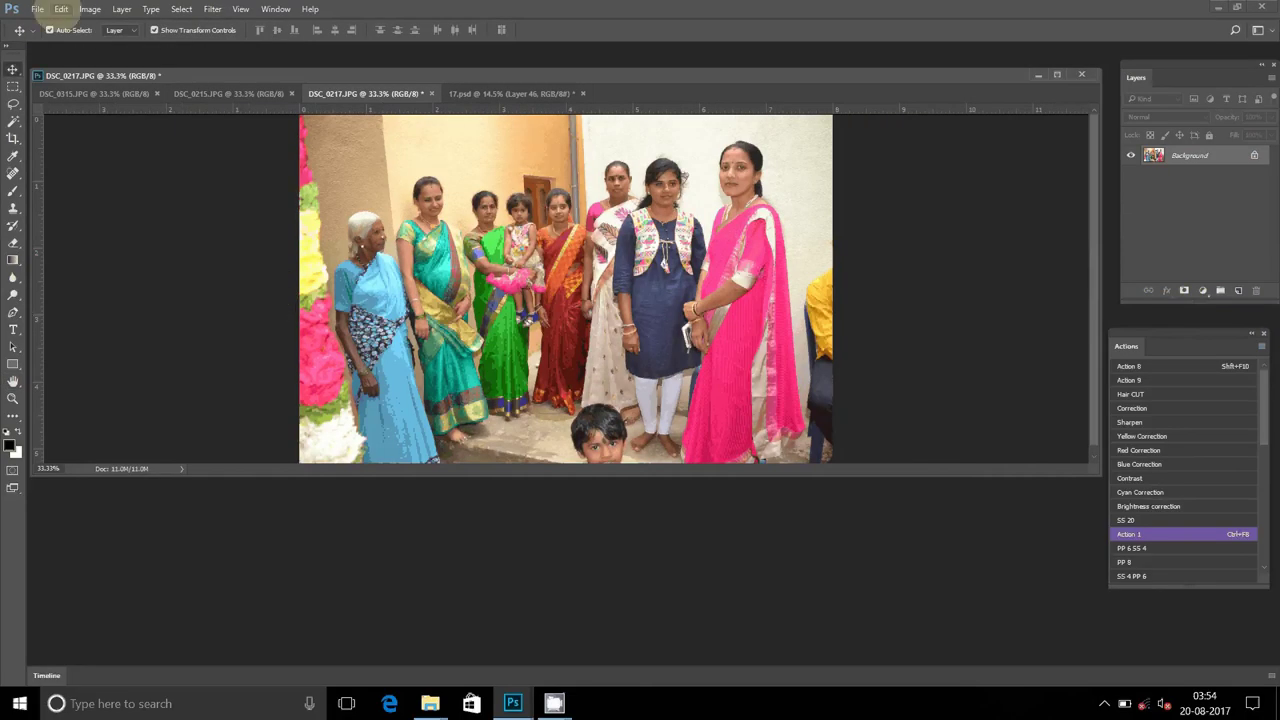
# Cut the whole DSC_0217 photo and close it without saving
pyautogui.click(181, 9)
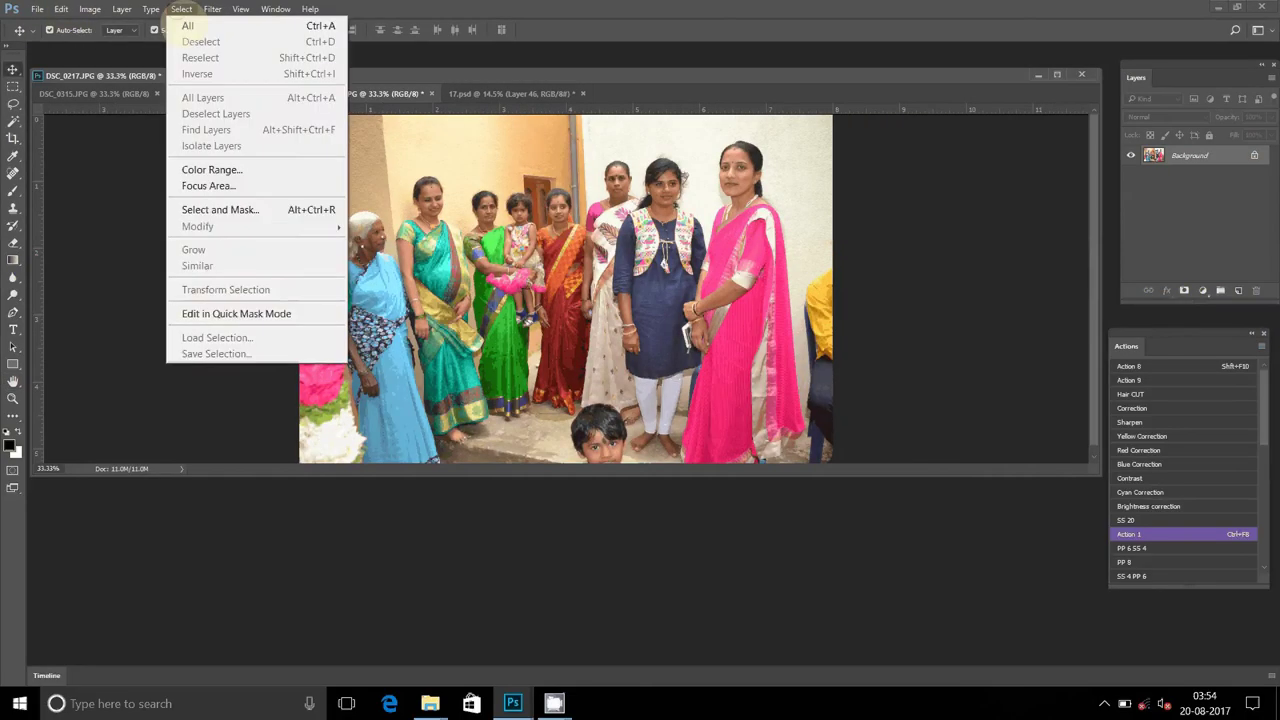
pyautogui.click(187, 25)
pyautogui.click(61, 9)
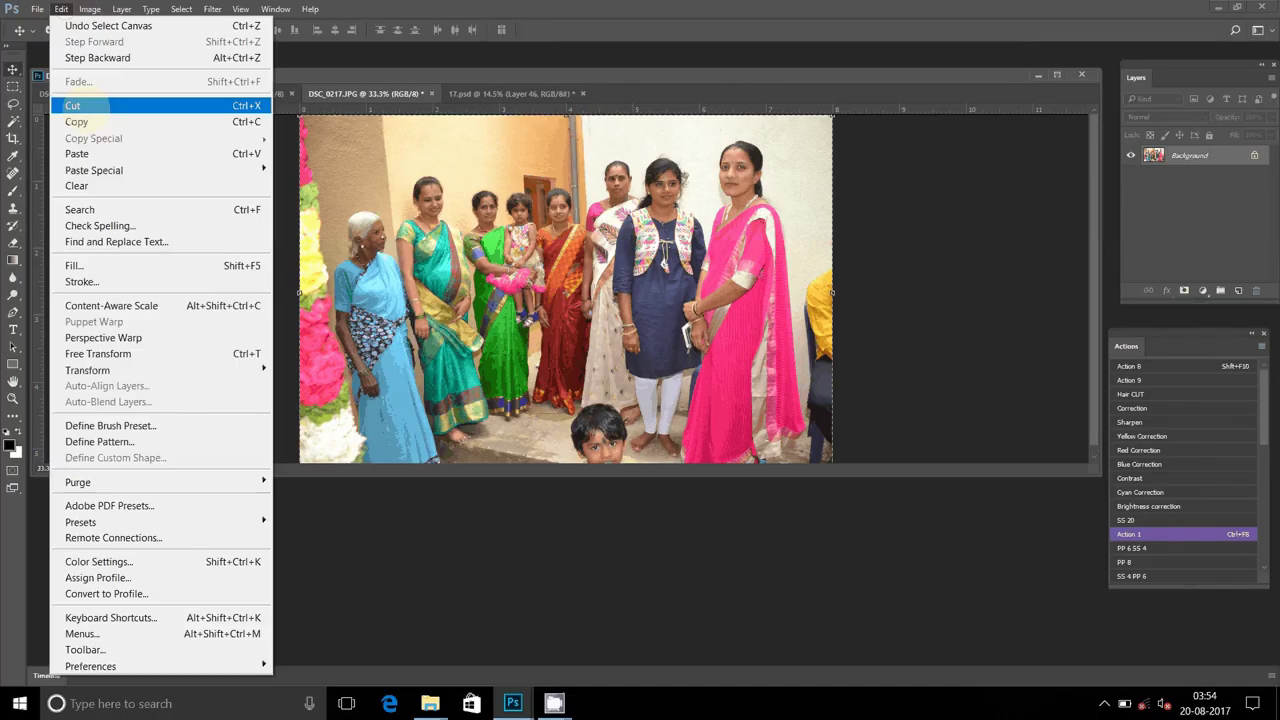
pyautogui.click(72, 105)
pyautogui.click(432, 93)
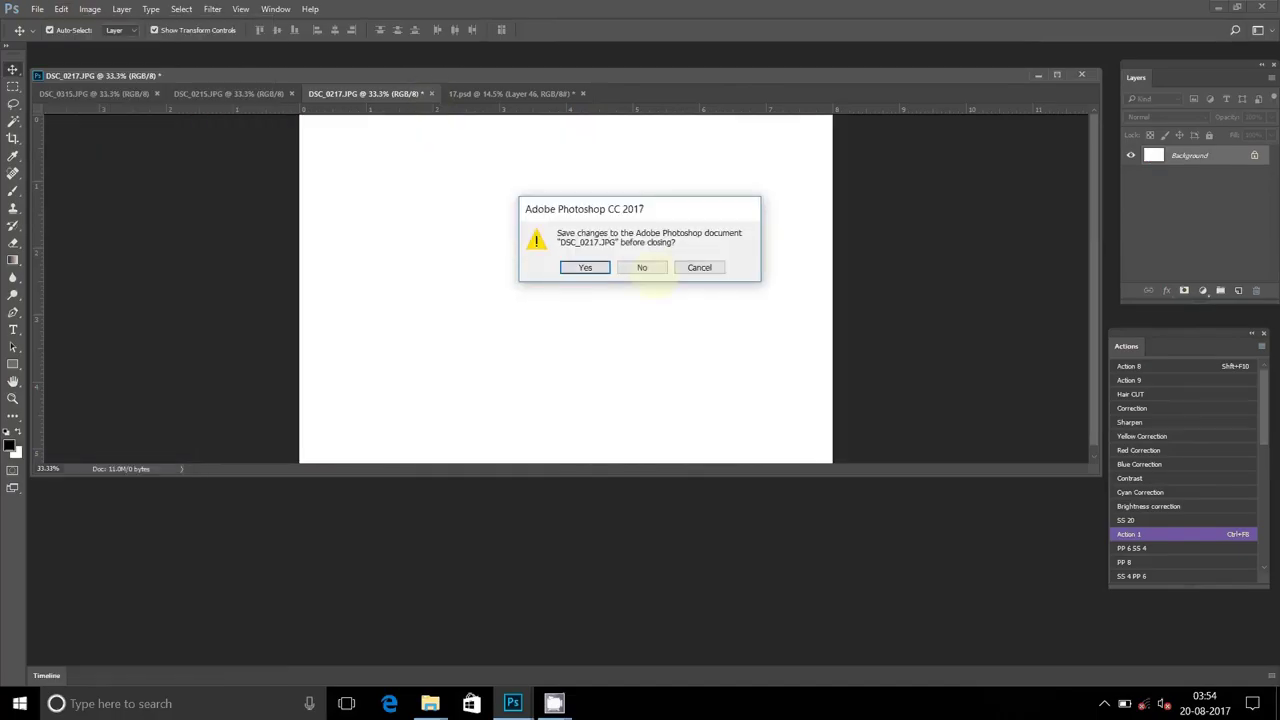
pyautogui.click(645, 265)
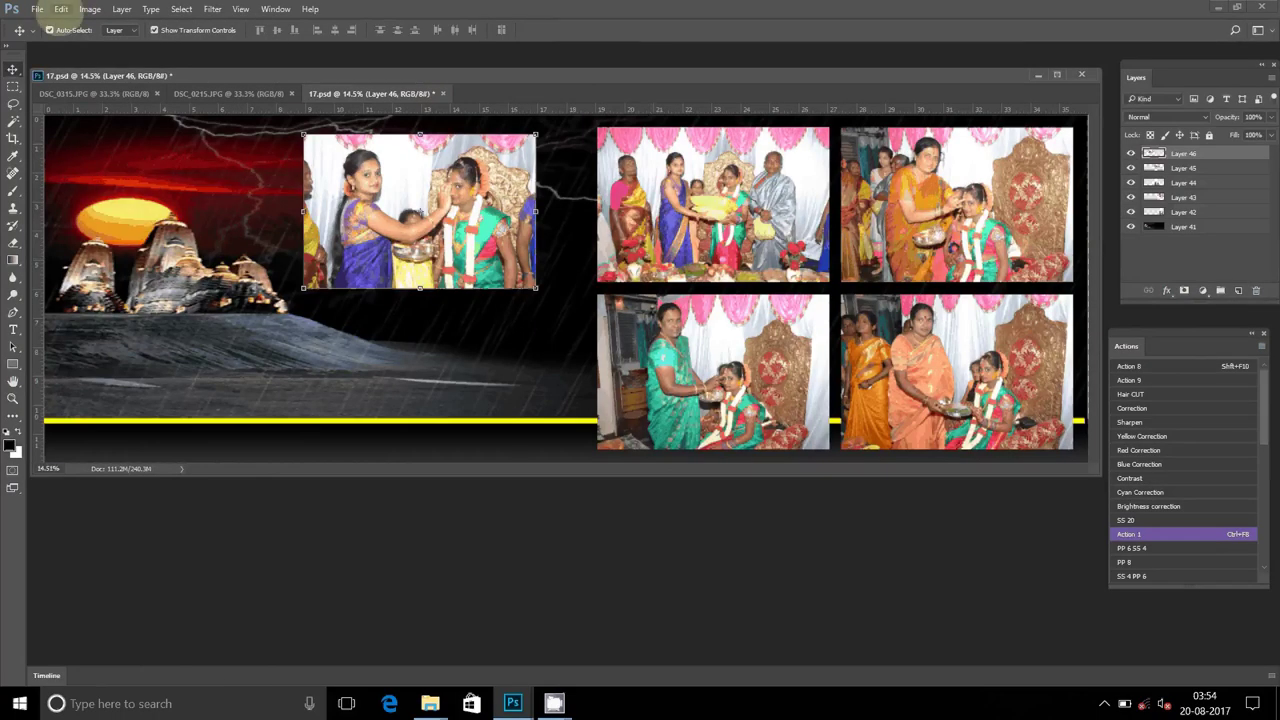
# Paste the DSC_0217 group shot into the lower-left slot below DSC_0280
pyautogui.click(61, 9)
pyautogui.click(100, 153)
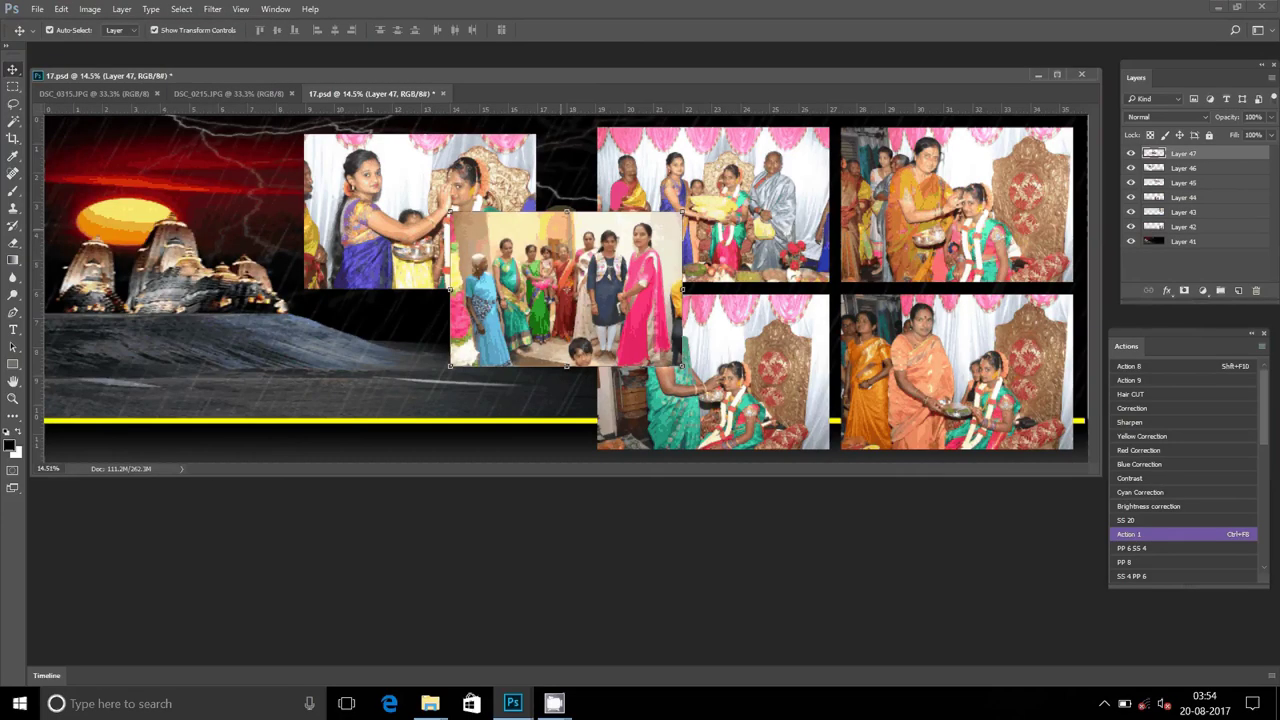
pyautogui.moveTo(578, 213); pyautogui.dragTo(432, 296)
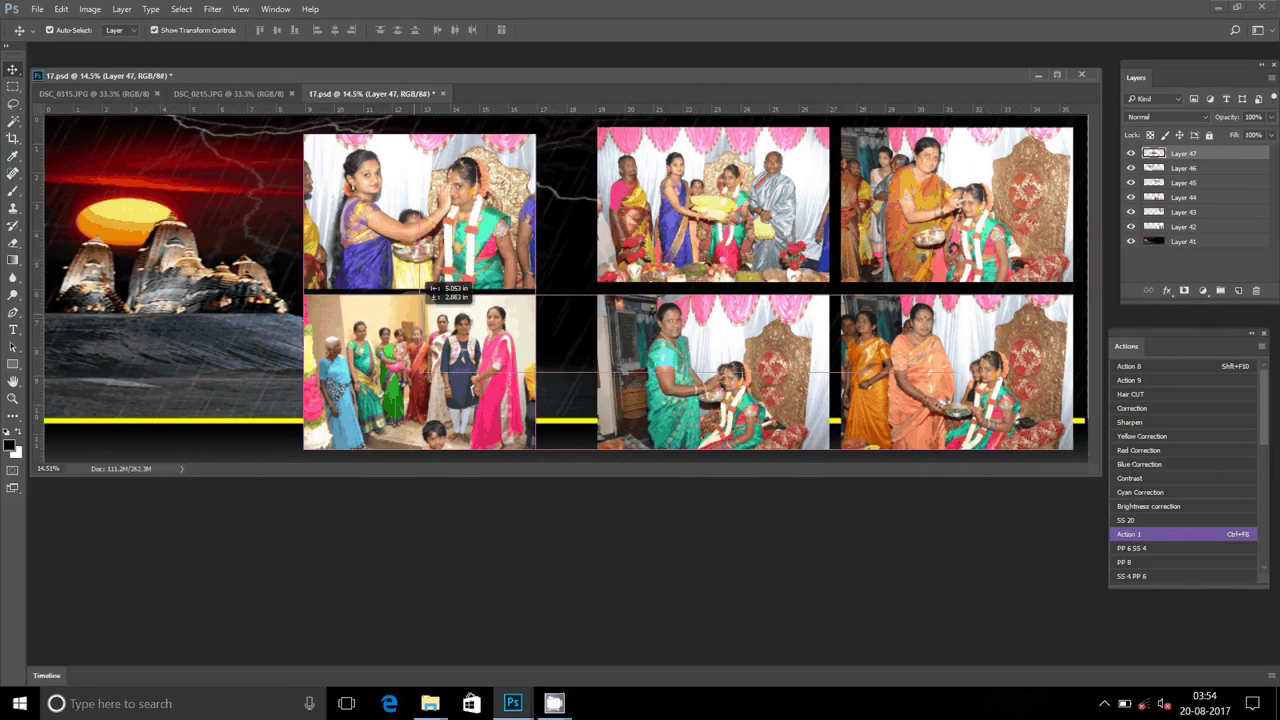
pyautogui.click(205, 95)
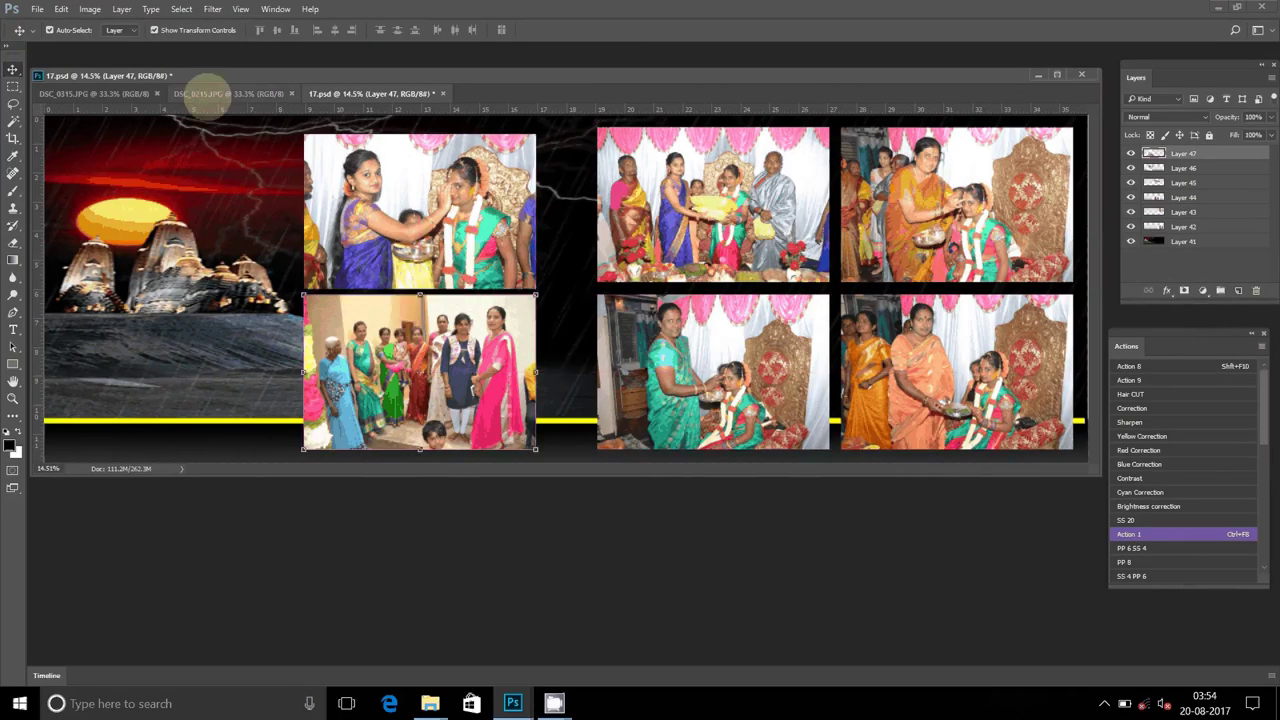
# Resize the DSC_0215 photo to 8 inches wide
pyautogui.click(205, 94)
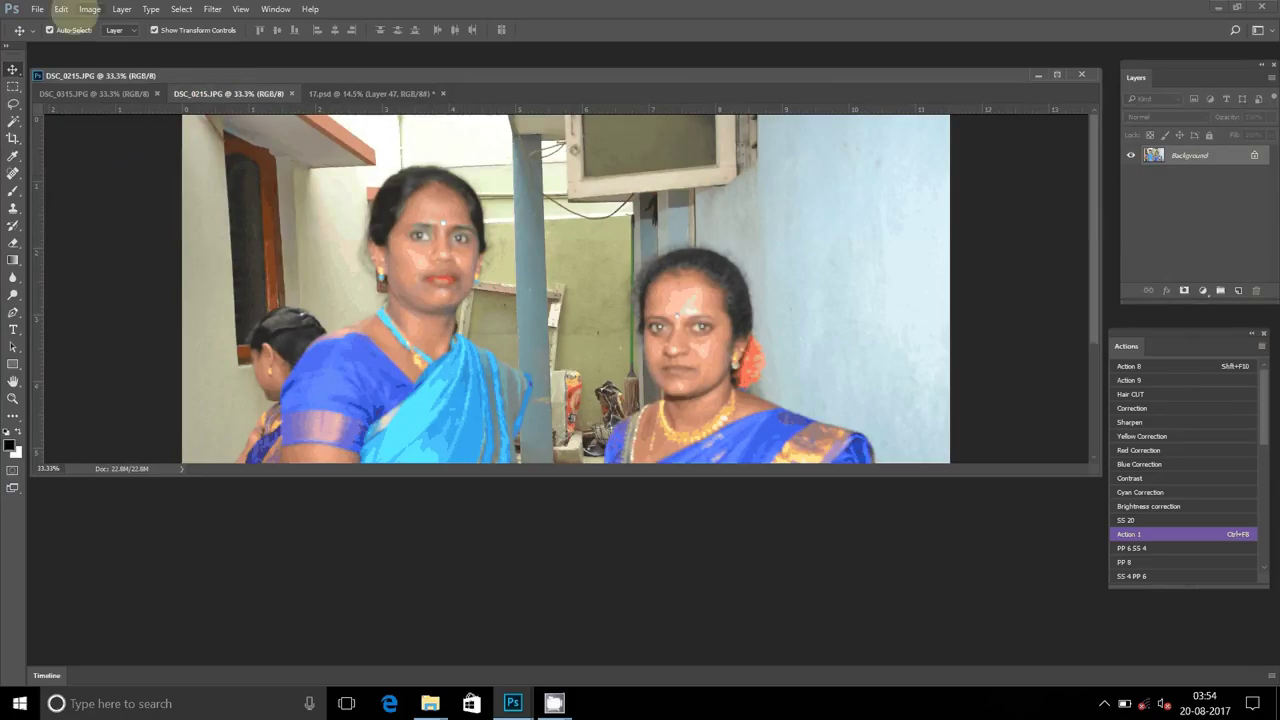
pyautogui.click(60, 9)
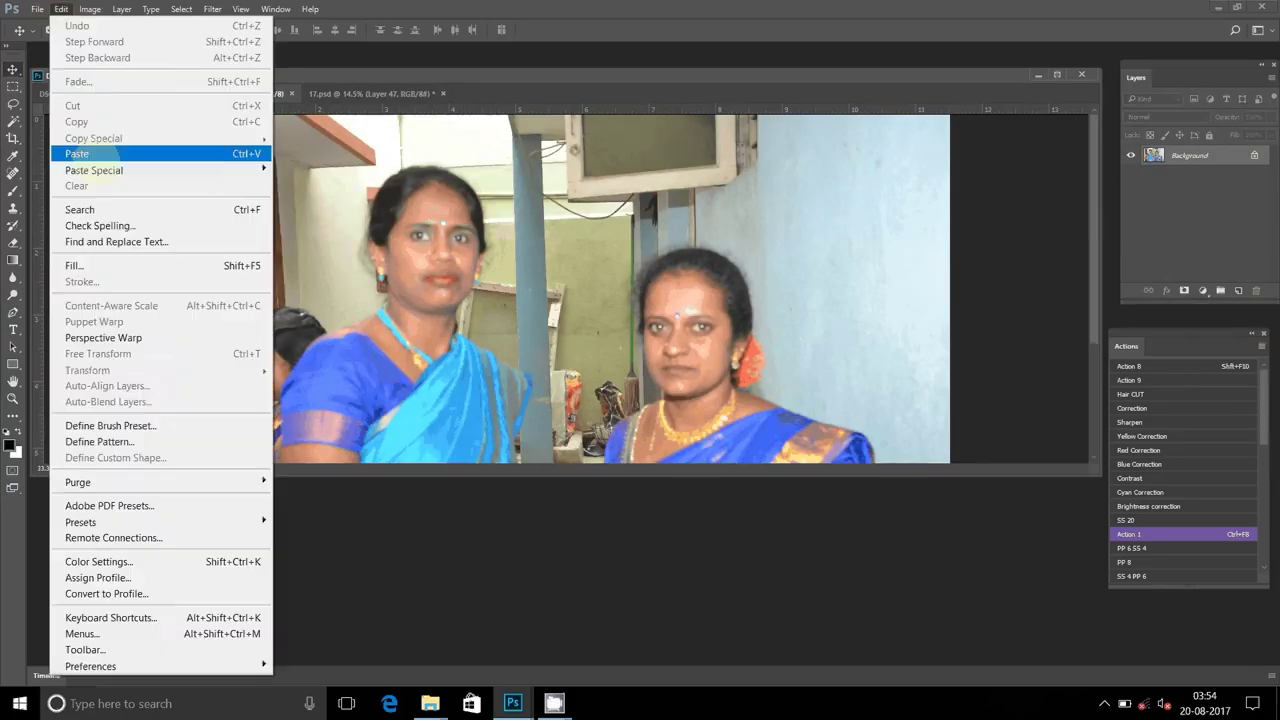
pyautogui.click(117, 130)
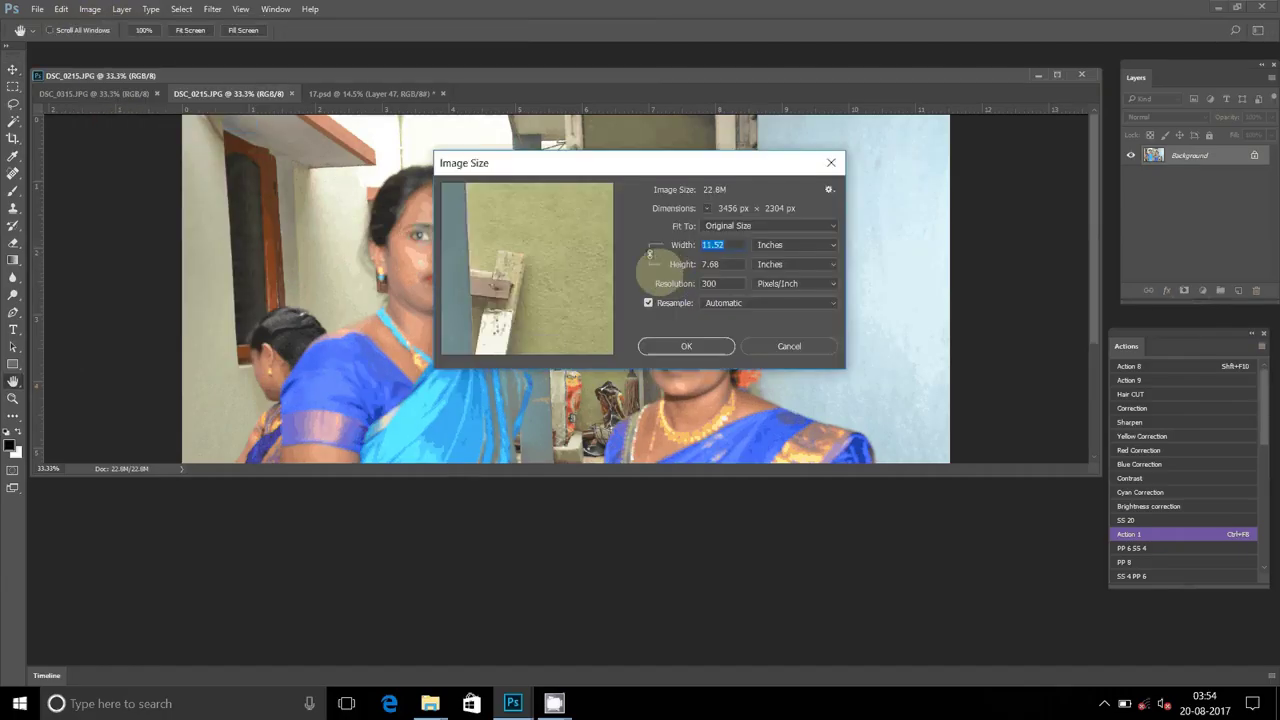
pyautogui.write('8')
pyautogui.click(686, 346)
pyautogui.press('v')
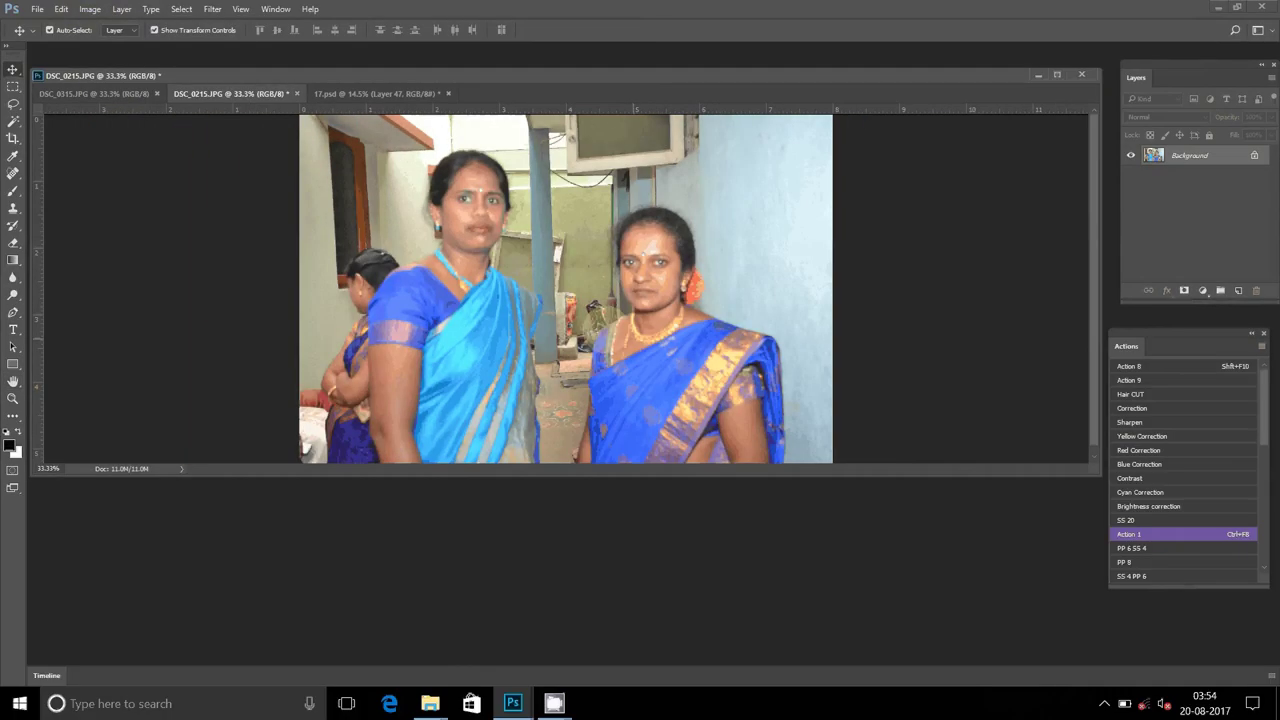
# Make DSC_0215 black-and-white with Action 1 and copy the whole photo
pyautogui.press('ctrl')
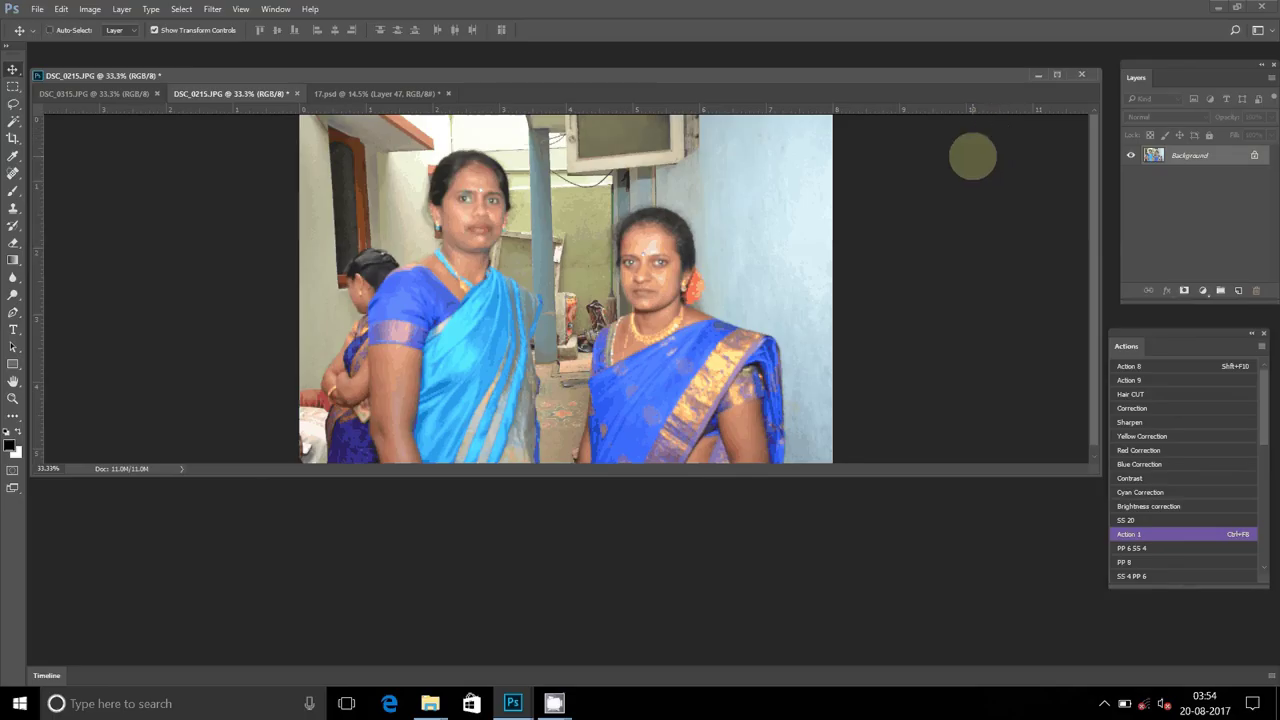
pyautogui.hotkey('ctrl', 'F8')
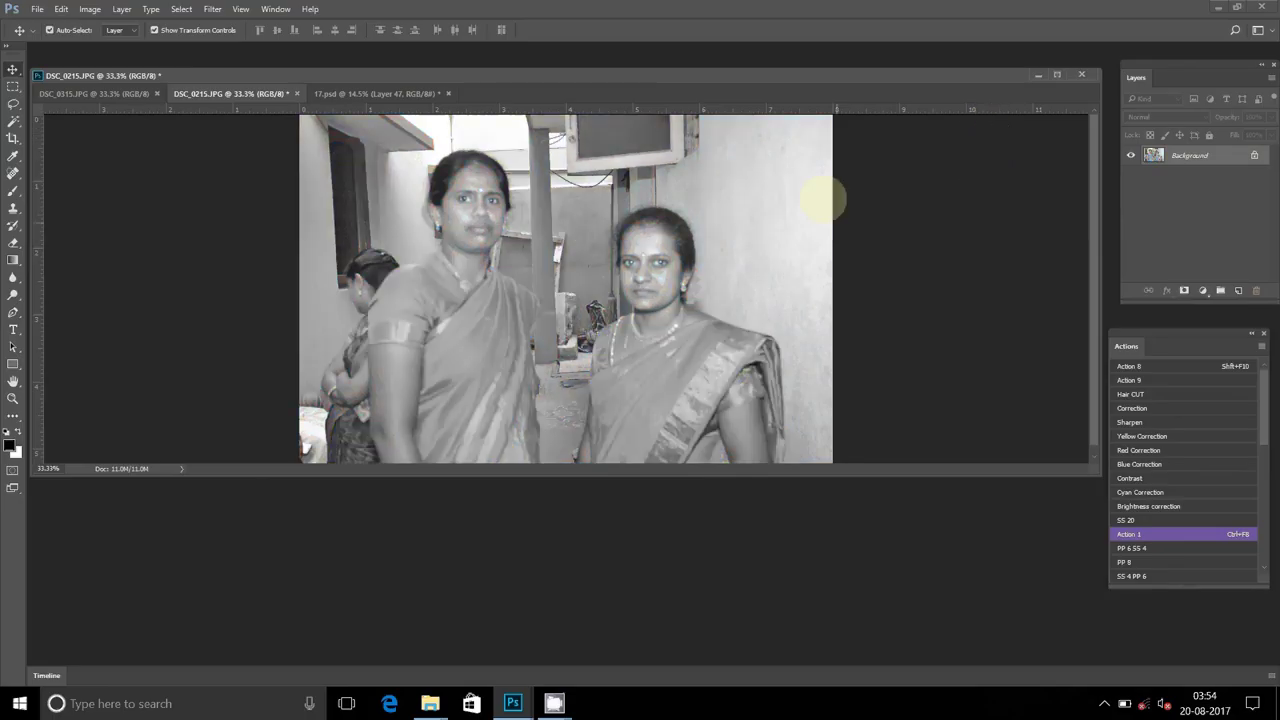
pyautogui.hotkey('ctrl', 'a')
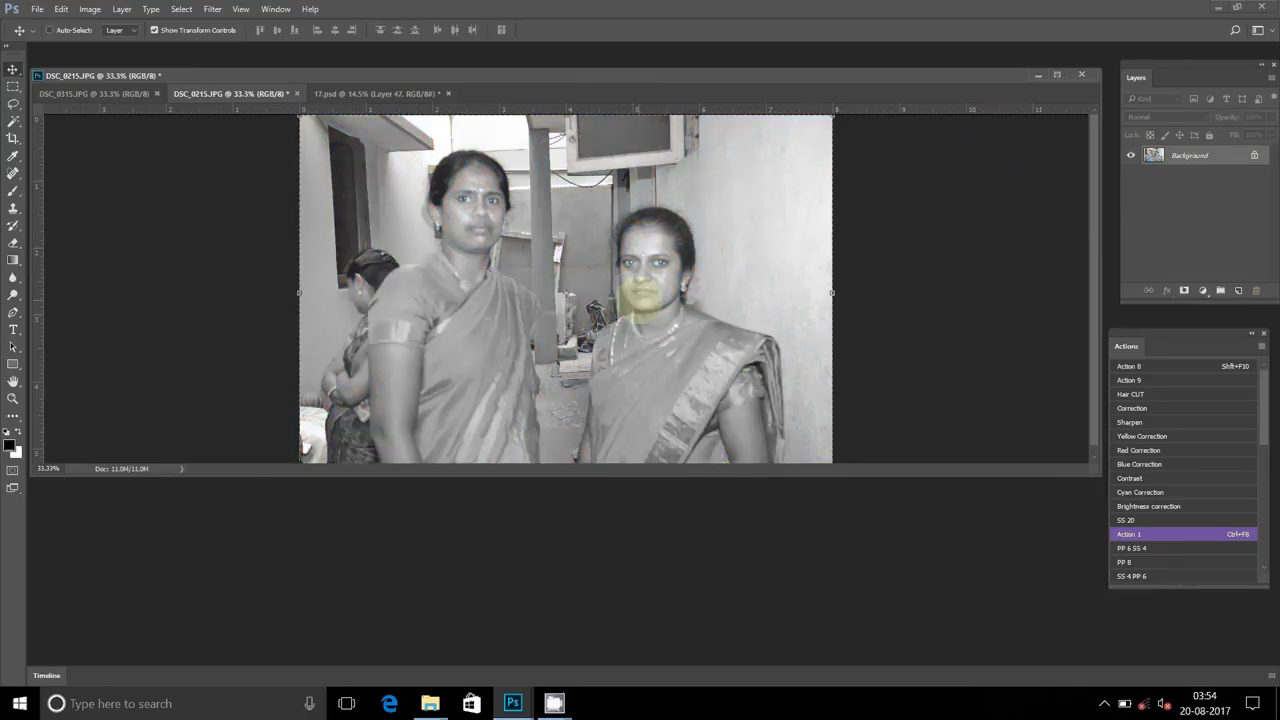
pyautogui.press('BackSpace')
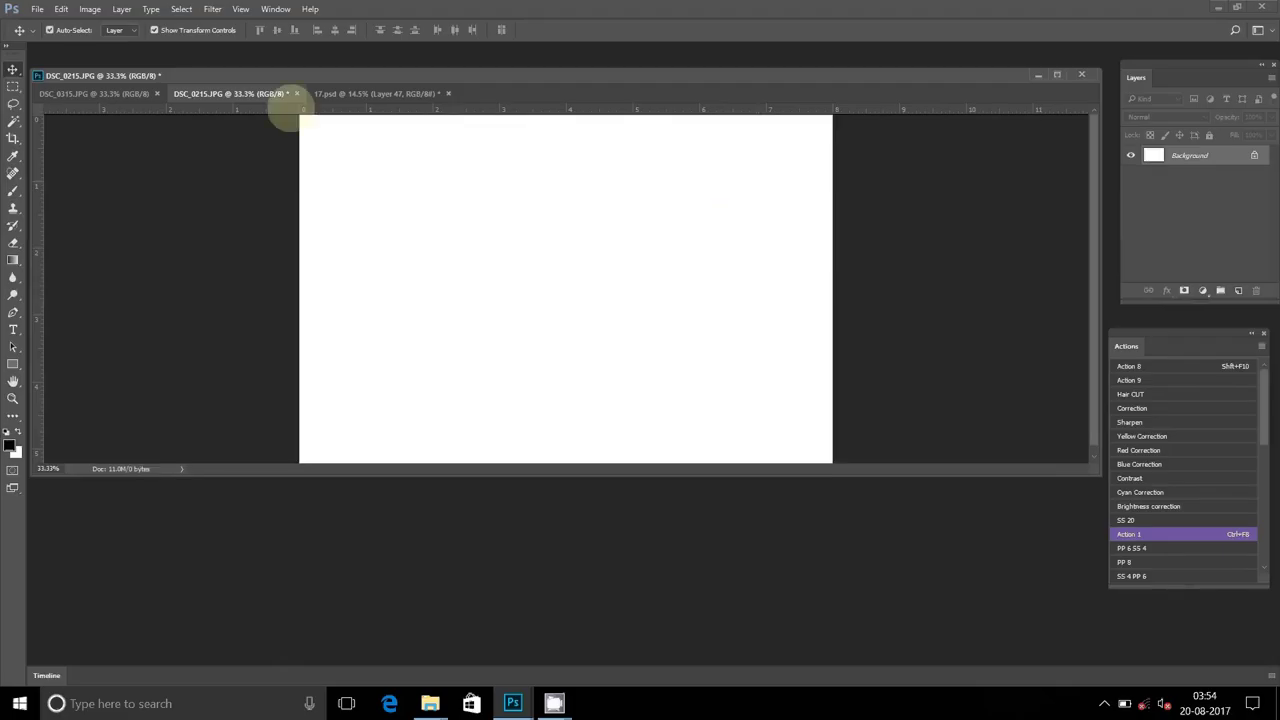
# Close DSC_0215 unsaved and place the black-and-white photo at 17.psd's top-left
pyautogui.click(296, 93)
pyautogui.click(642, 267)
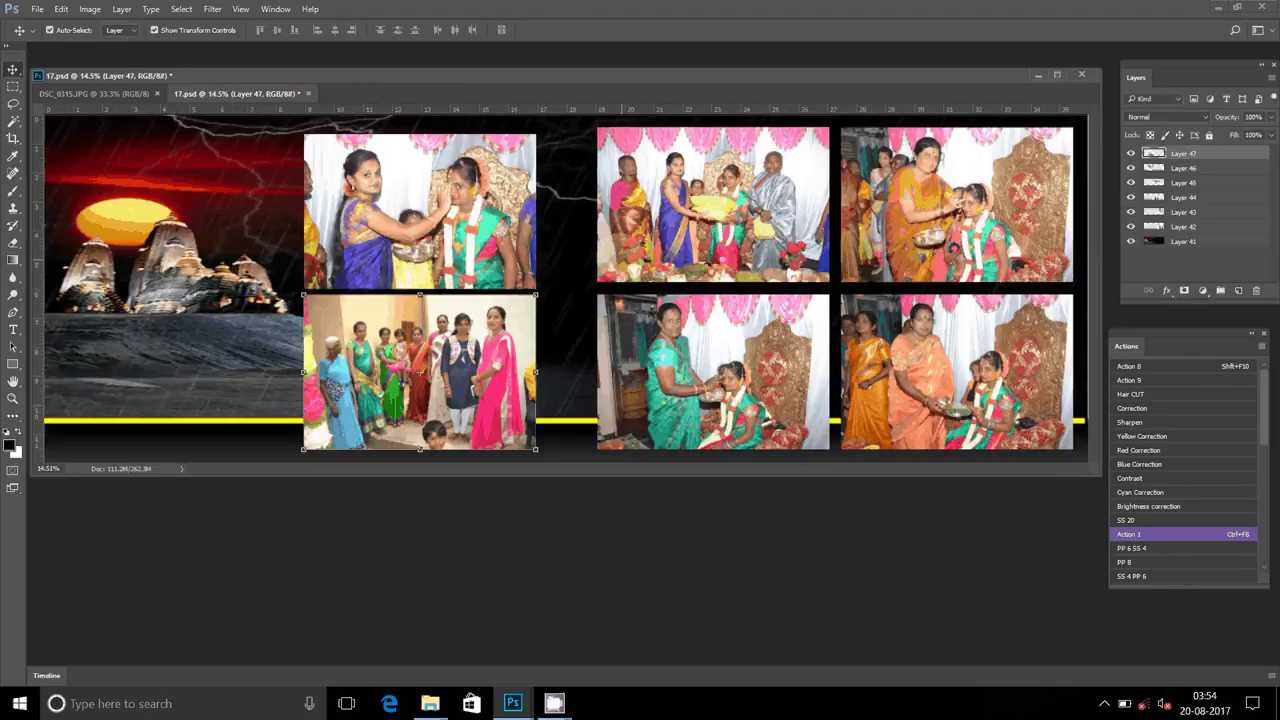
pyautogui.moveTo(420, 370)
pyautogui.mouseDown()
pyautogui.moveTo(182, 214)
pyautogui.moveTo(175, 290)
pyautogui.mouseUp()
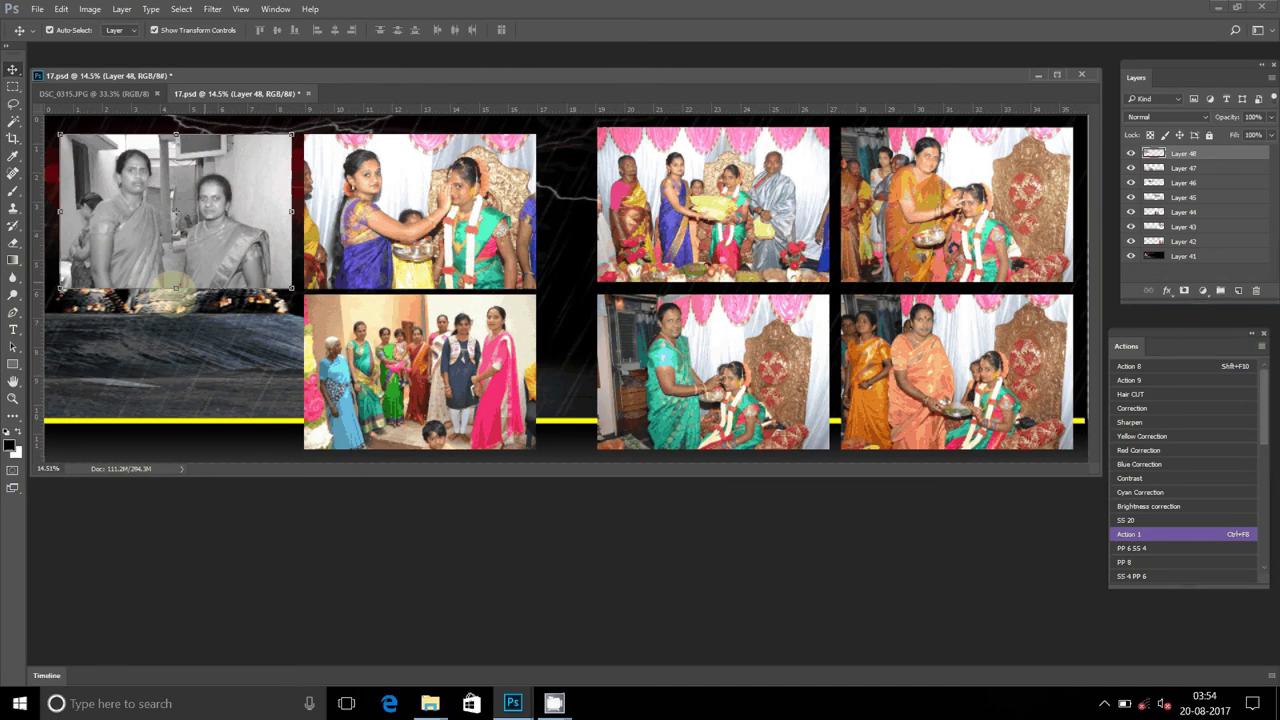
pyautogui.hotkey('ctrl', 'Tab')
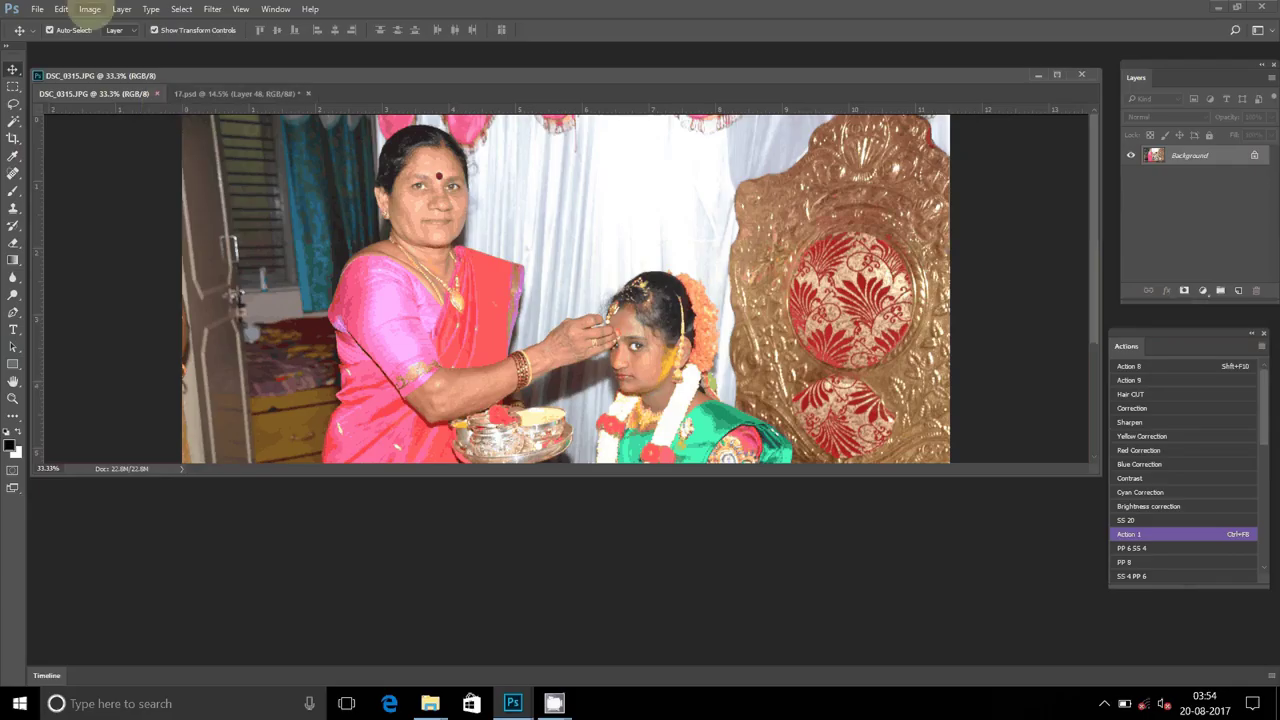
# Resize the DSC_0315 blessing photo to 8 inches wide
pyautogui.click(89, 9)
pyautogui.click(117, 129)
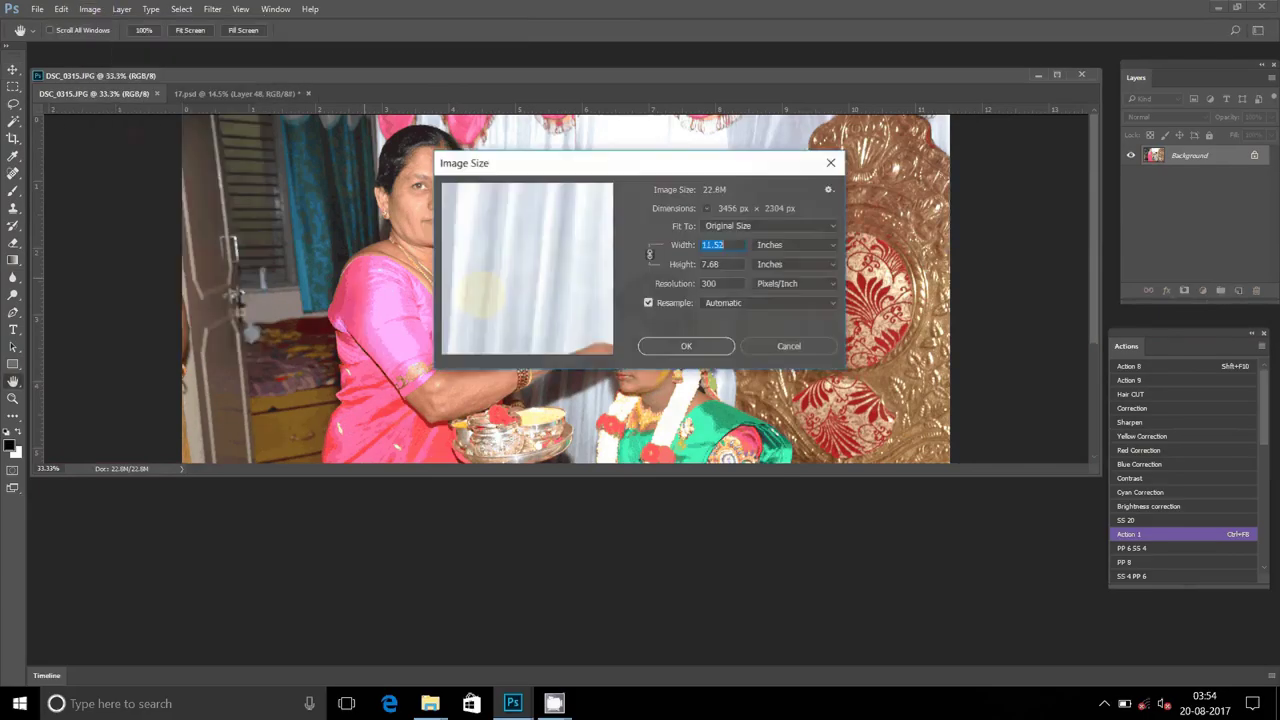
pyautogui.write('8')
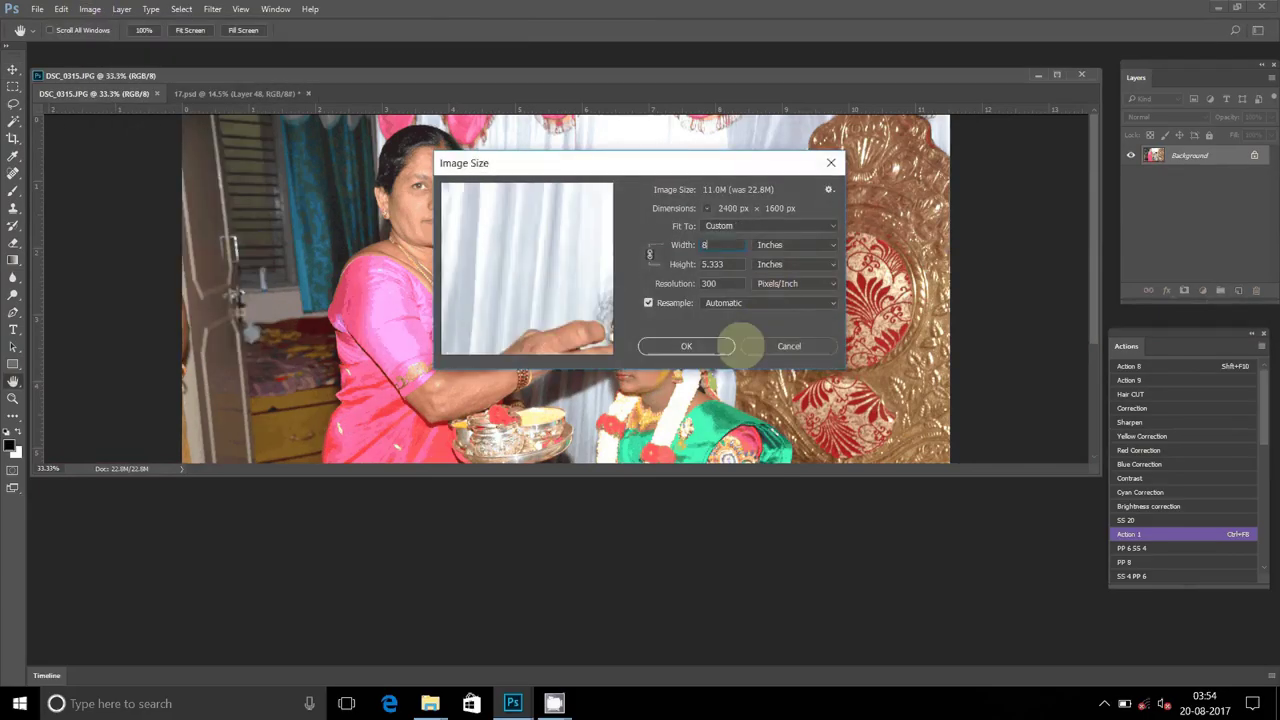
pyautogui.click(725, 346)
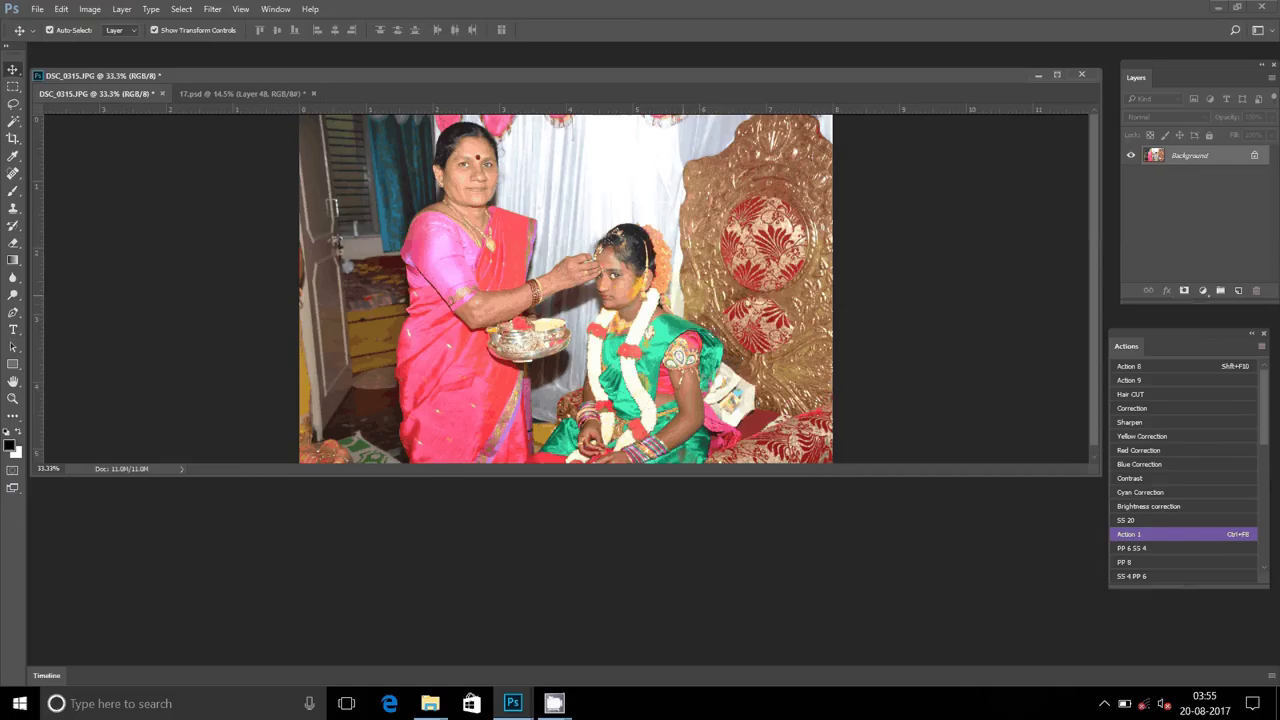
# Copy the whole DSC_0315 photo and close it without saving
pyautogui.hotkey('ctrl', 'a')
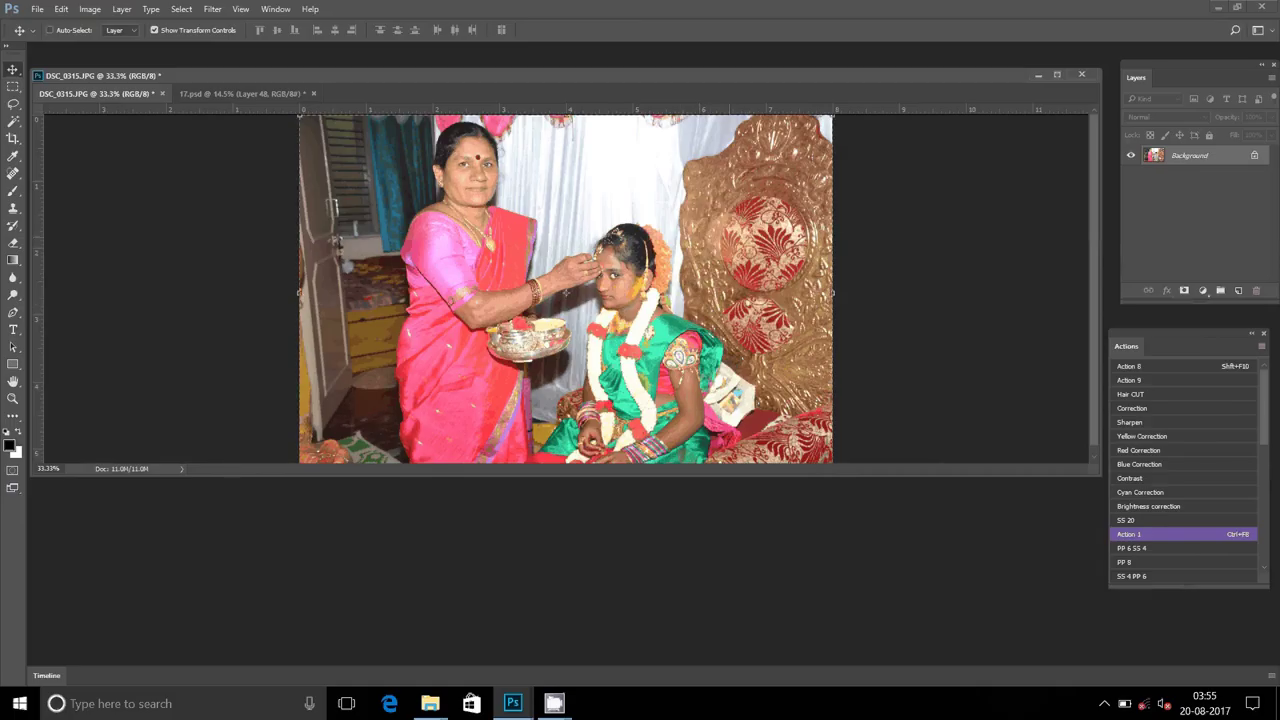
pyautogui.press('BackSpace')
pyautogui.click(162, 93)
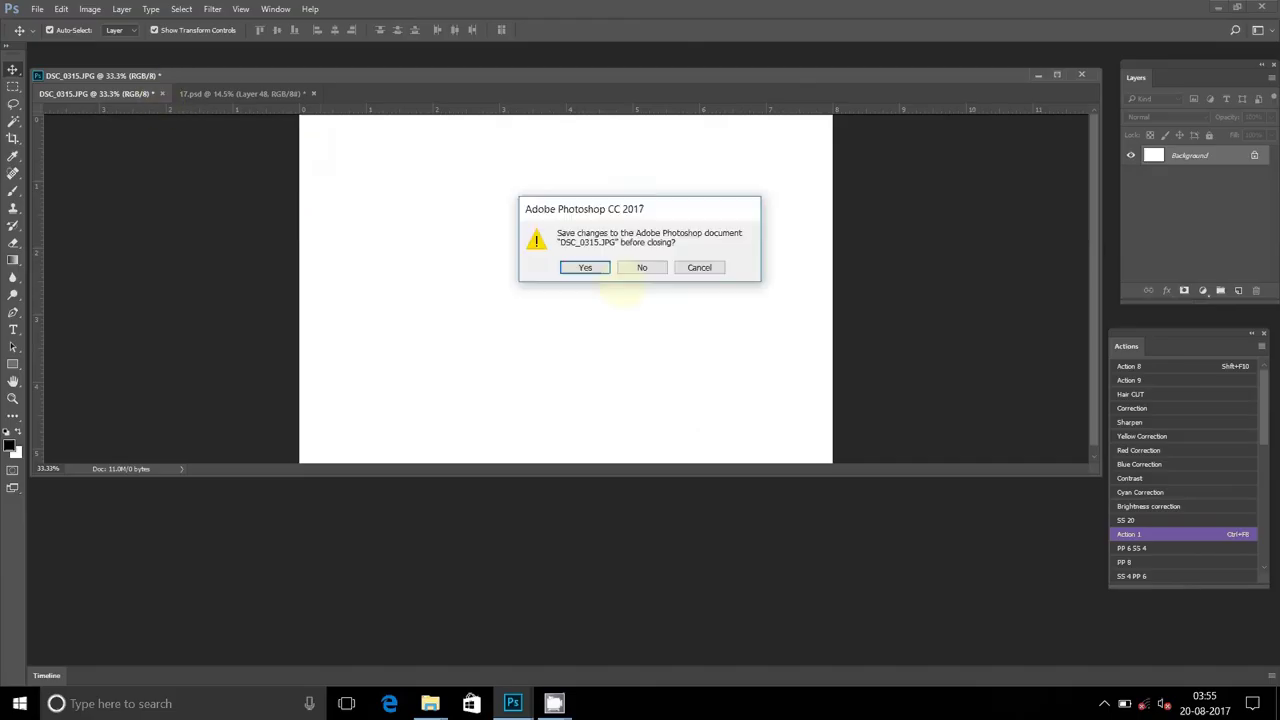
pyautogui.click(642, 267)
# Paste the blessing photo into the far lower-left slot and nudge it into place
pyautogui.hotkey('alt', 'e')
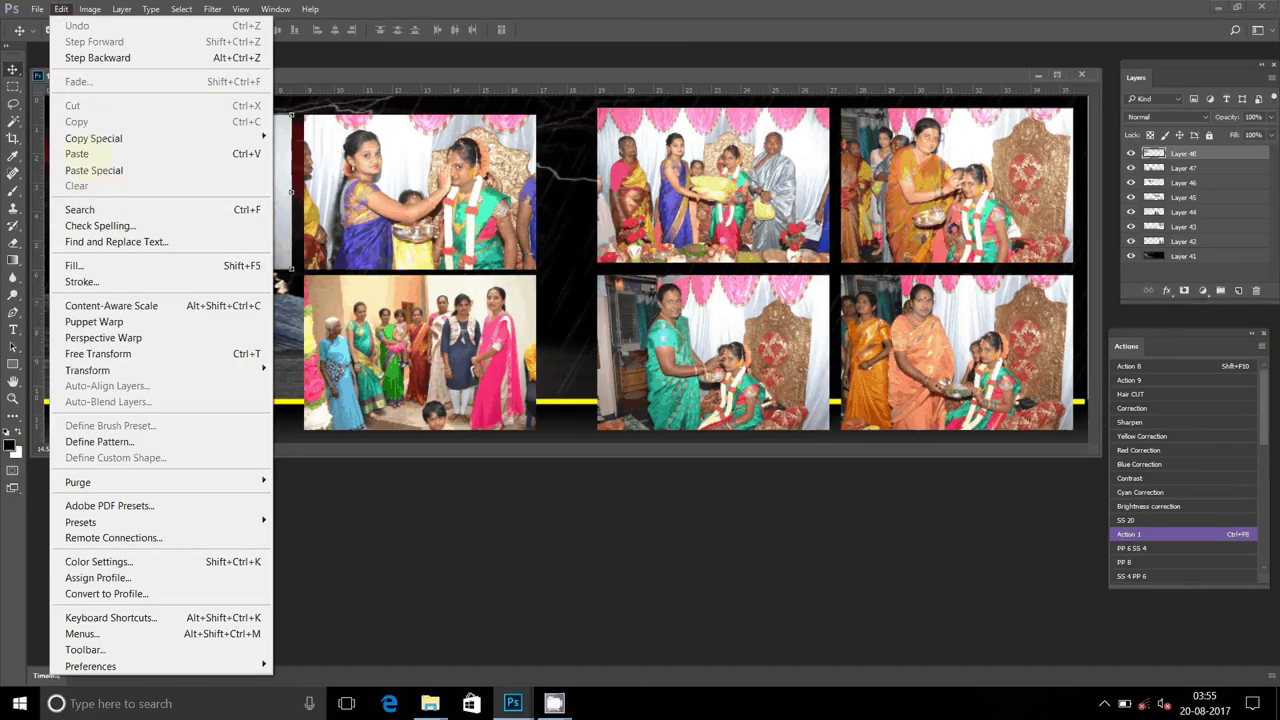
pyautogui.click(77, 154)
pyautogui.moveTo(440, 282); pyautogui.dragTo(203, 286)
pyautogui.hotkey('ctrl', 't')
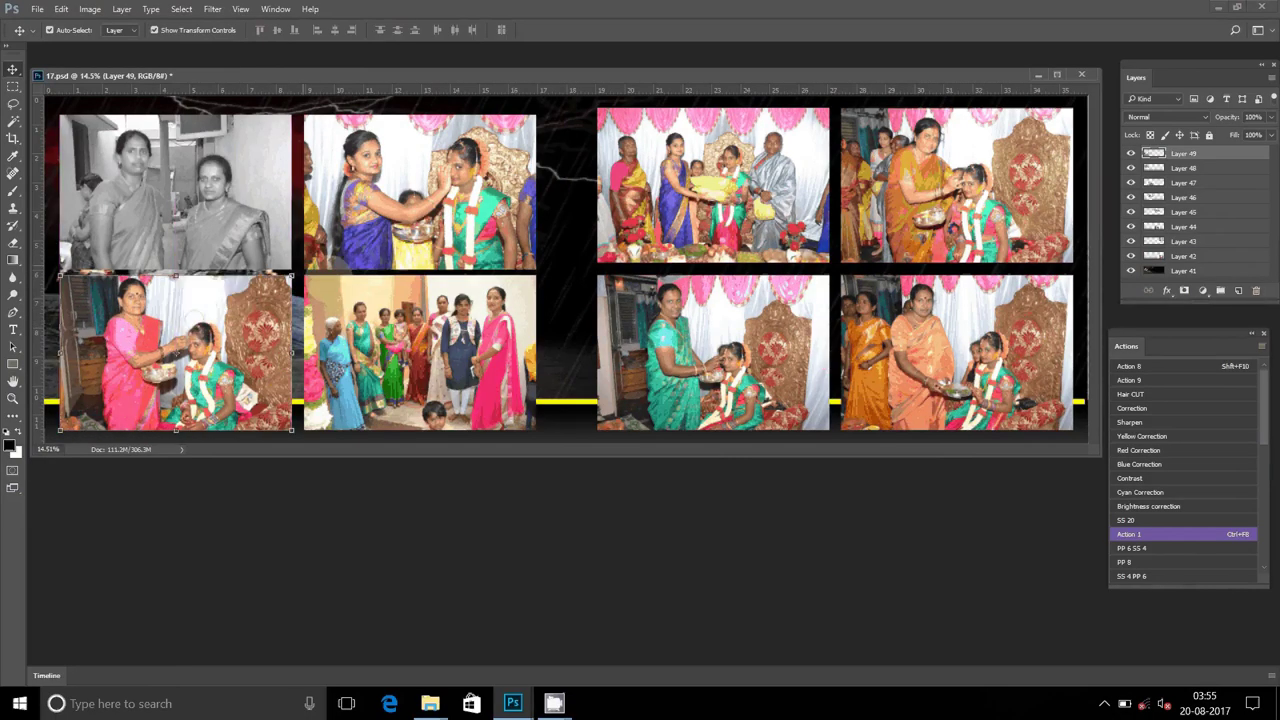
# Hide the black background layer and merge the visible photo layers into one
pyautogui.rightClick(562, 193)
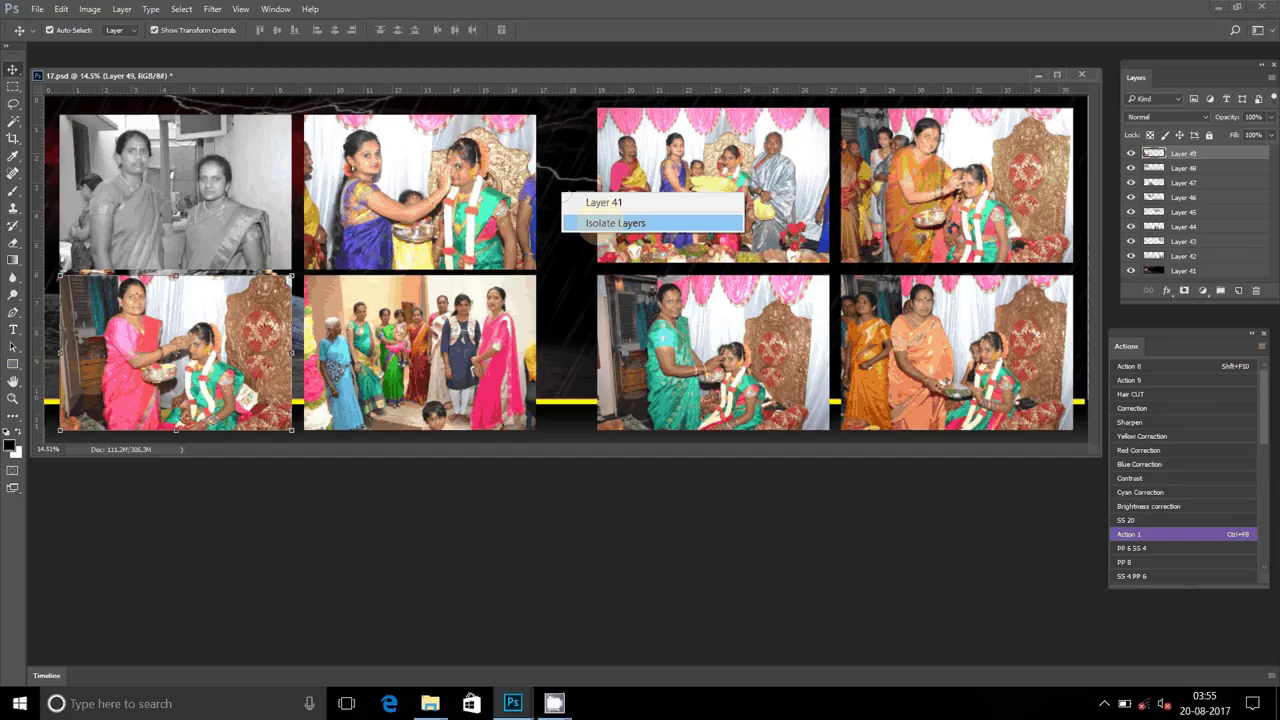
pyautogui.press('Escape')
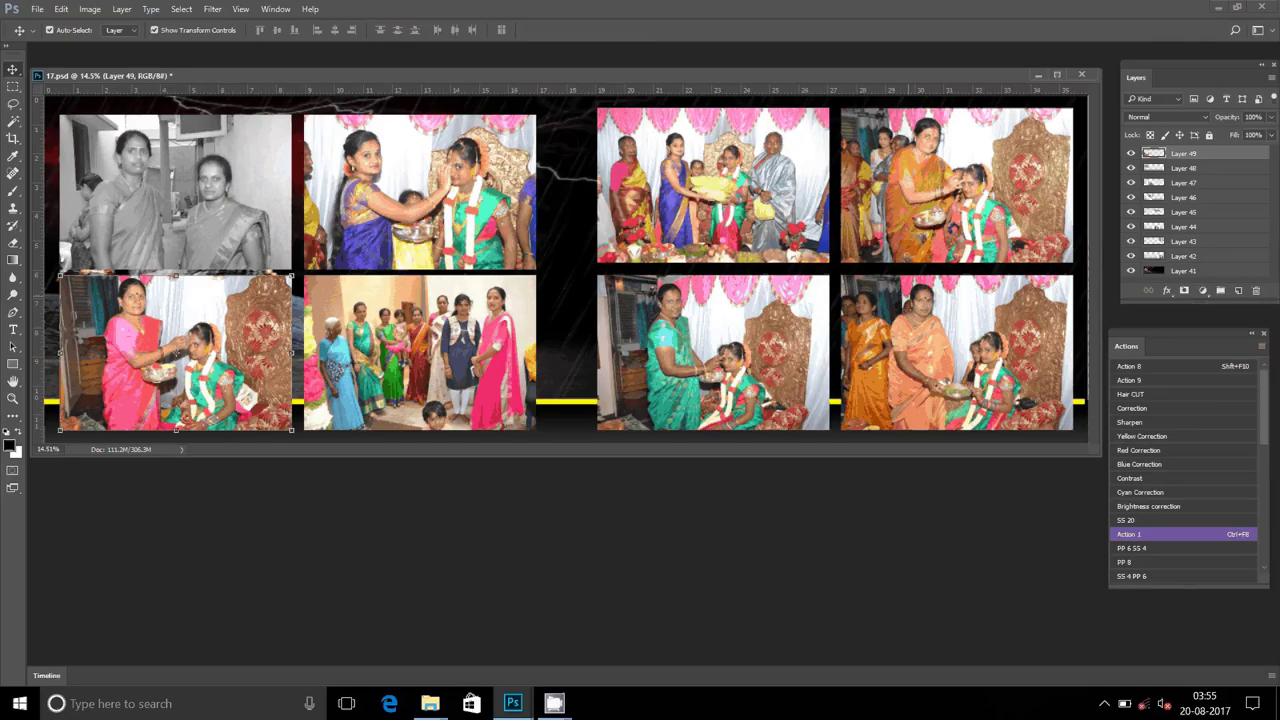
pyautogui.click(1131, 270)
pyautogui.click(121, 9)
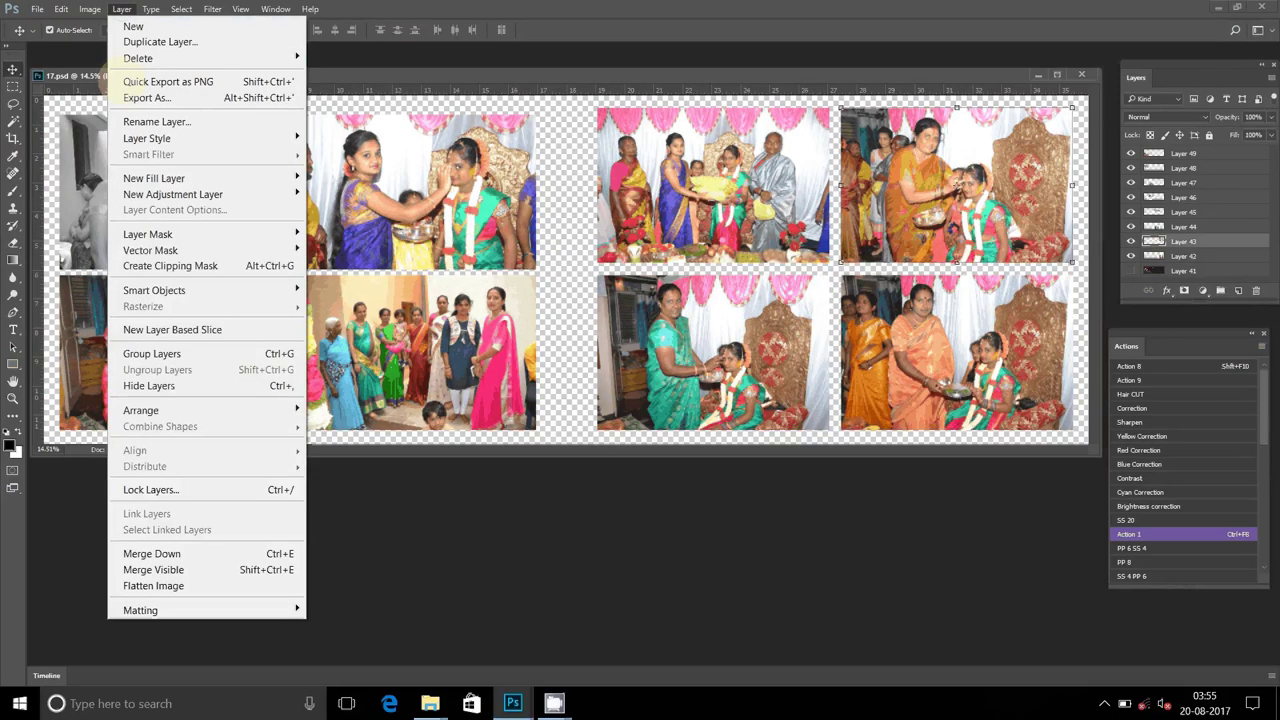
pyautogui.click(153, 569)
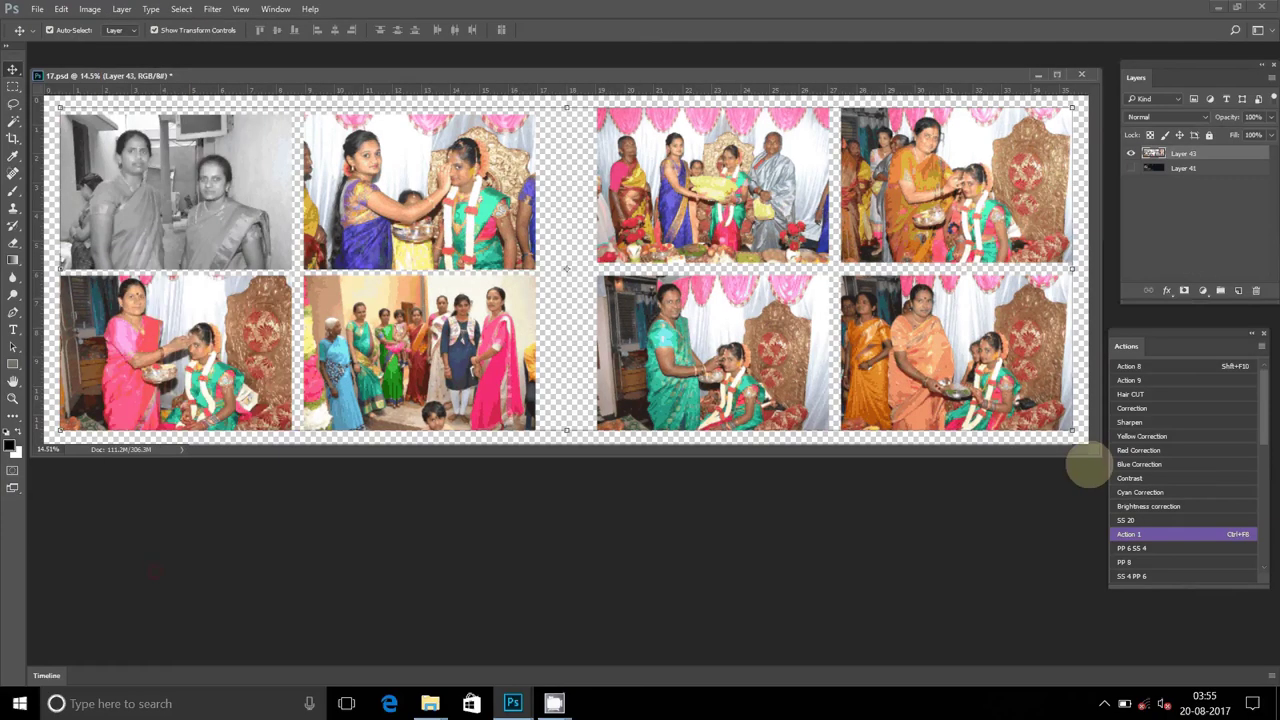
# Give the merged photos a 22 px Magenta, Yellow gradient stroke
pyautogui.click(1166, 290)
pyautogui.click(1124, 458)
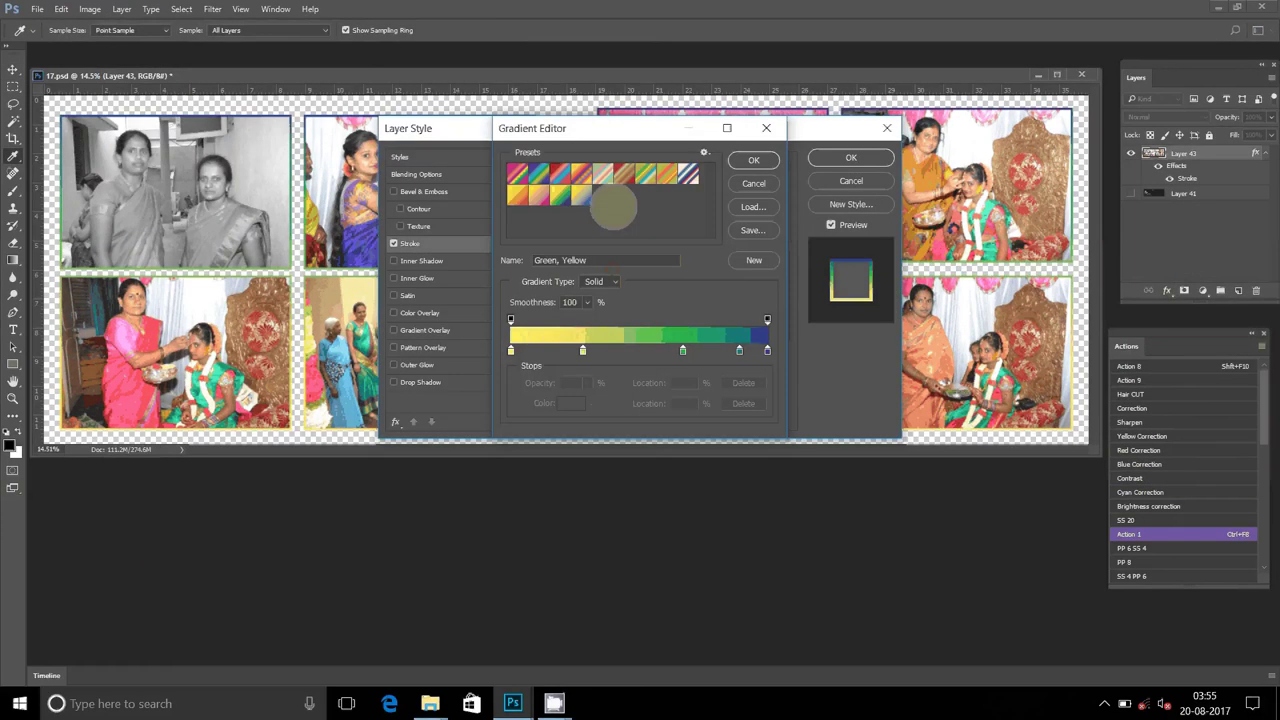
pyautogui.click(538, 195)
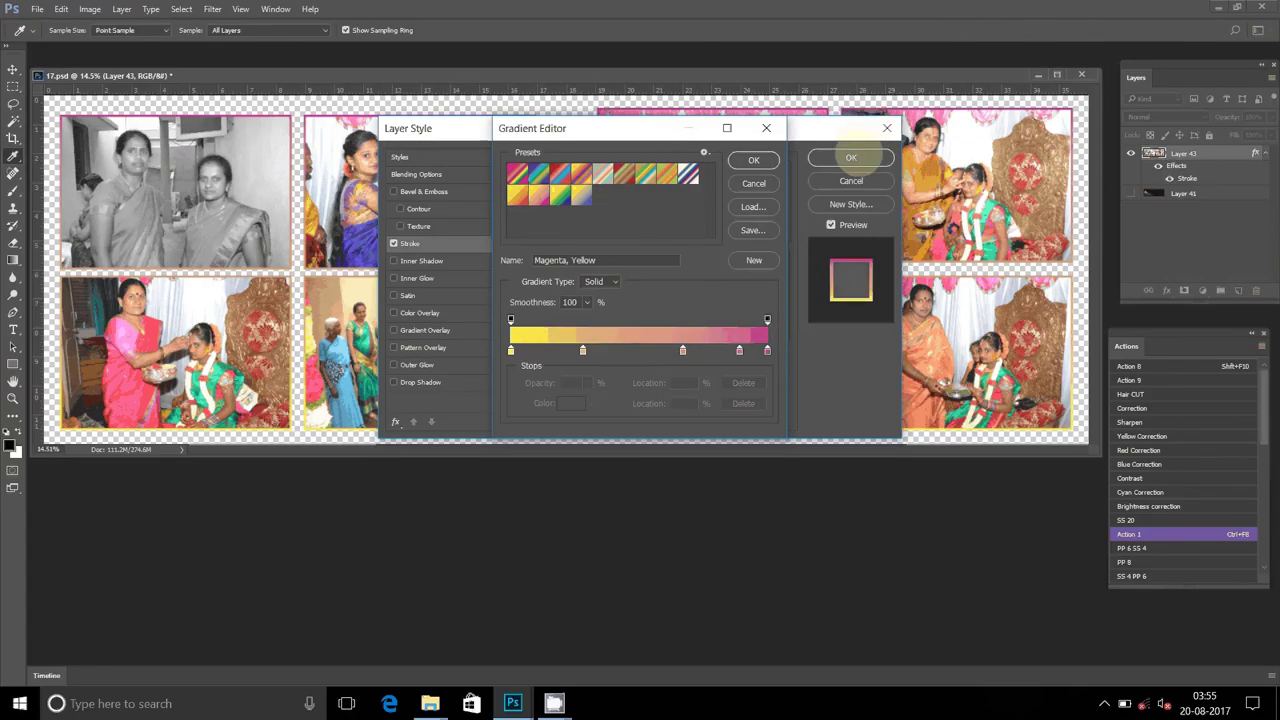
pyautogui.click(756, 161)
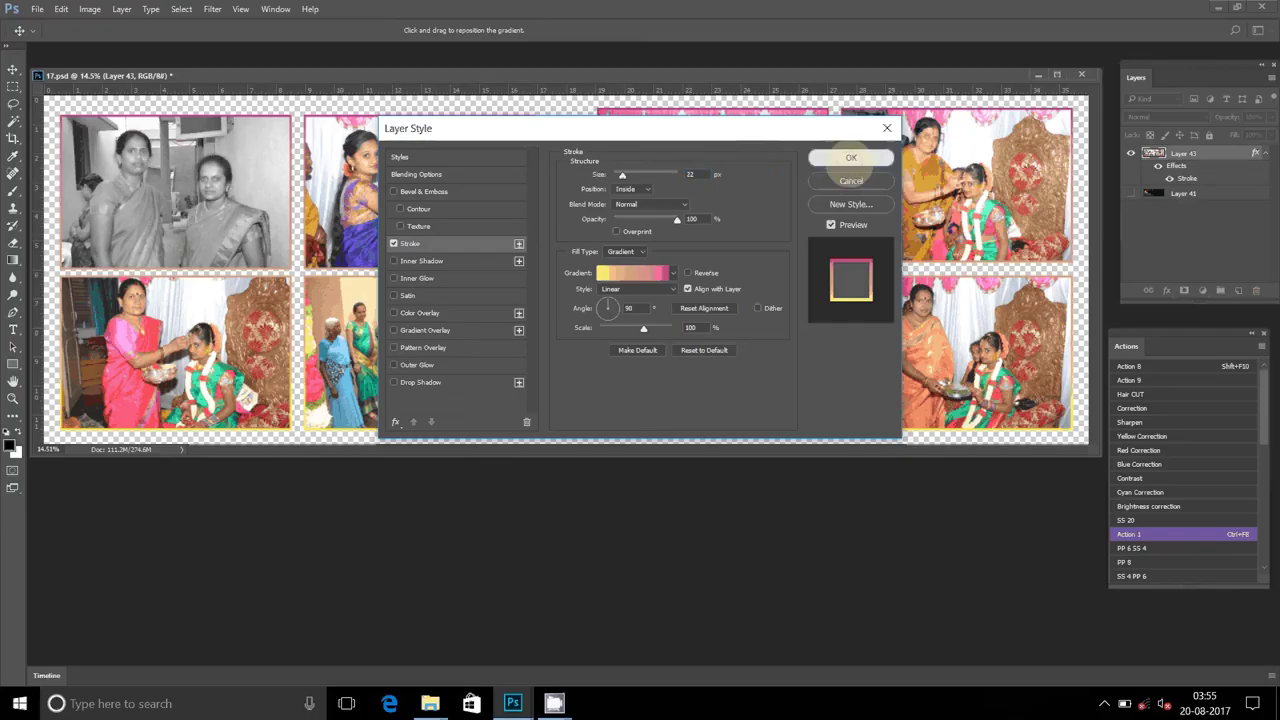
pyautogui.click(851, 158)
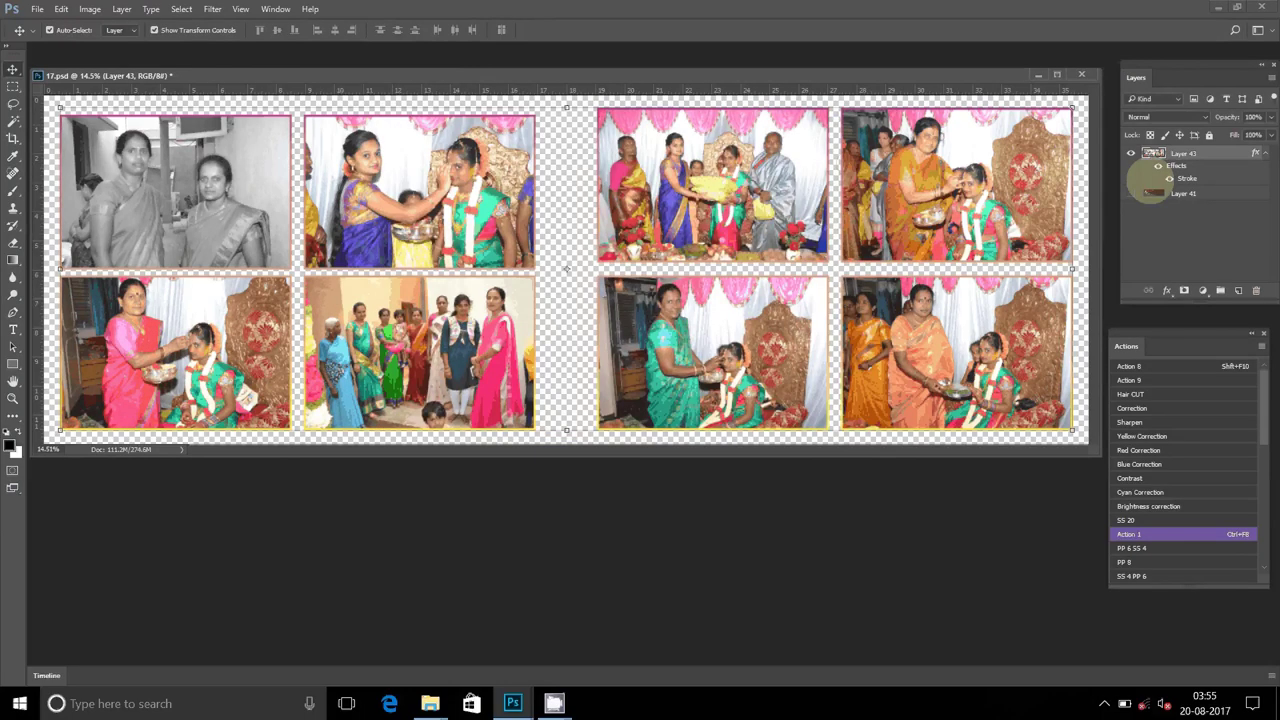
# Show the dark background again and flatten the page to one layer
pyautogui.click(1131, 193)
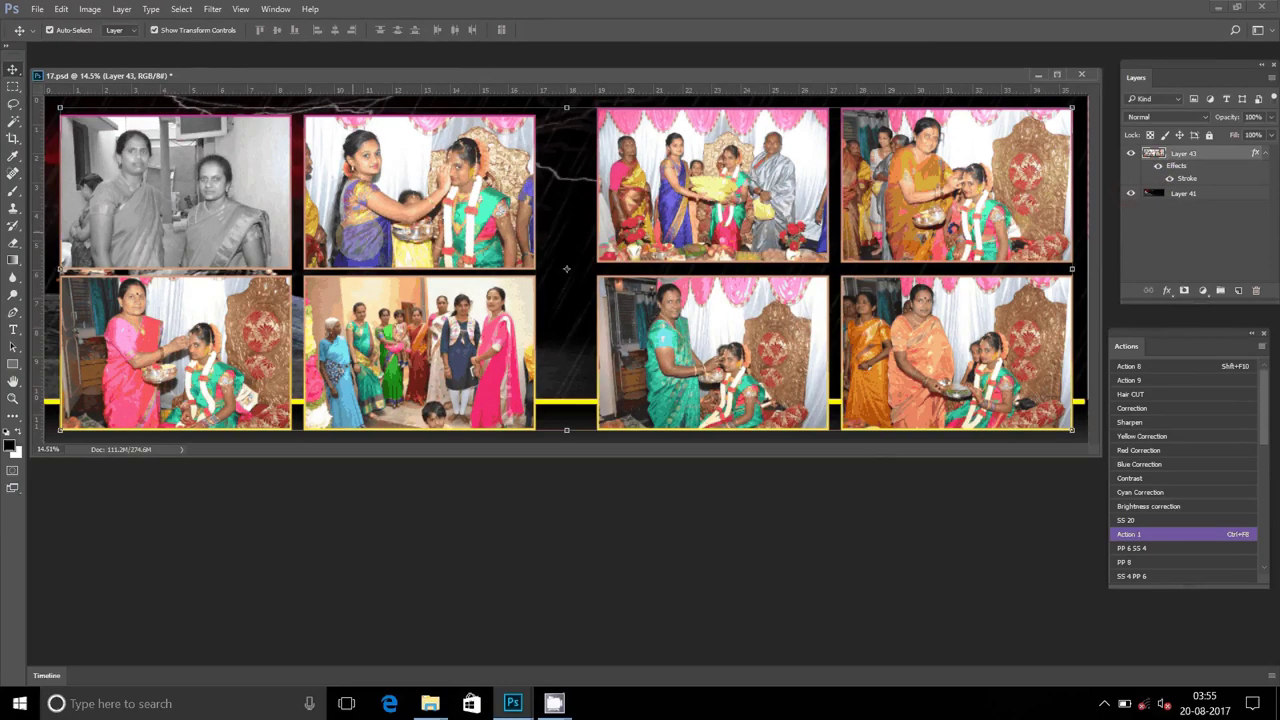
pyautogui.click(121, 9)
pyautogui.click(190, 585)
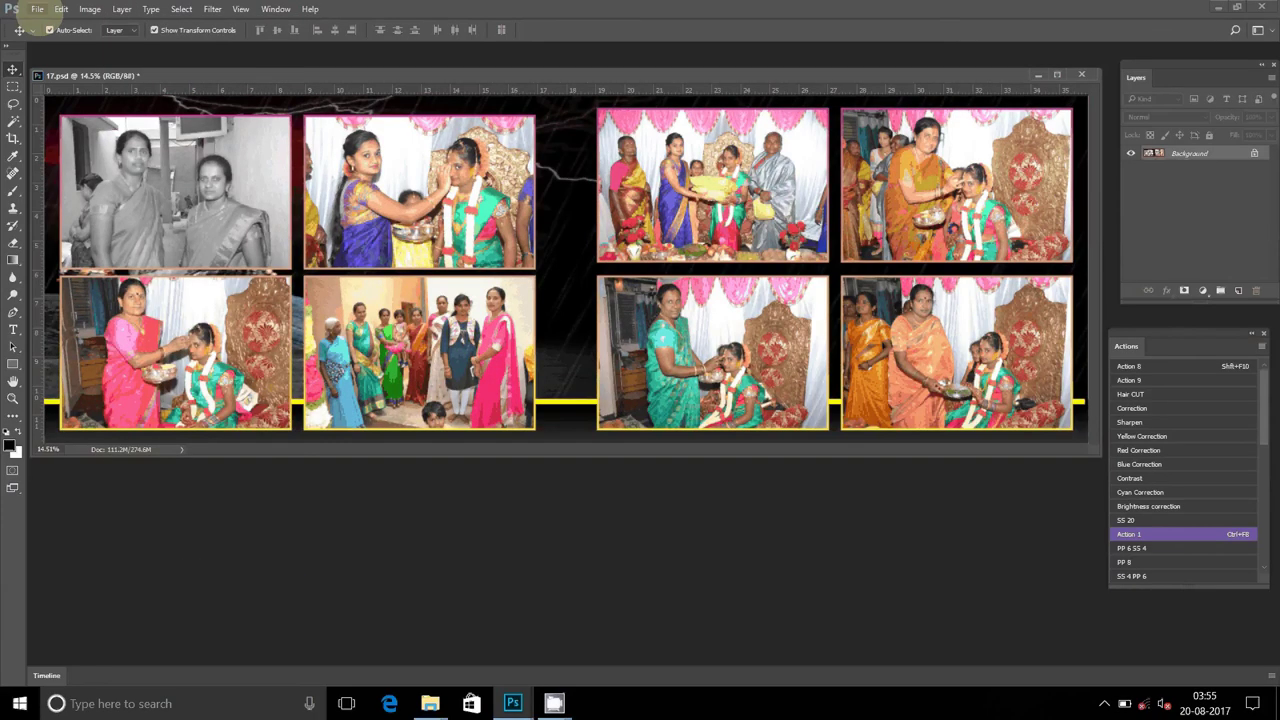
# Save the page as JPEG '15' in DATA (D:) > A2 at quality 10
pyautogui.click(68, 193)
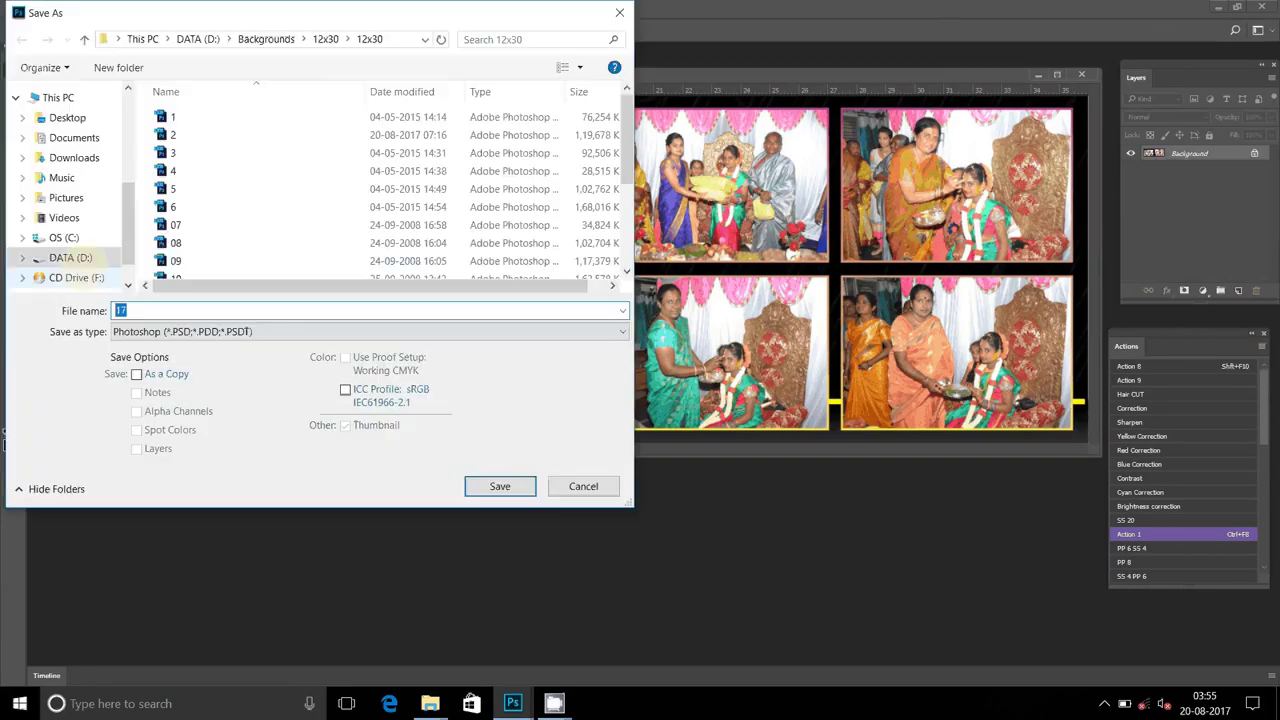
pyautogui.click(72, 257)
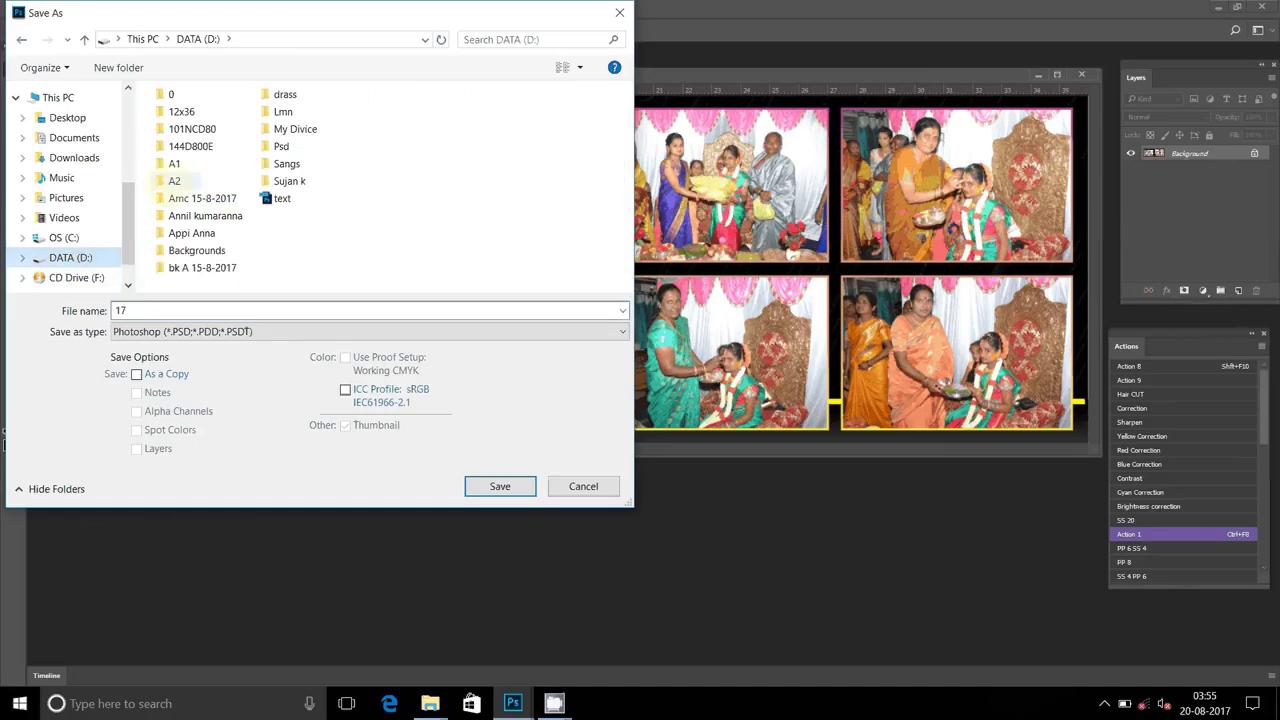
pyautogui.click(175, 181)
pyautogui.click(484, 487)
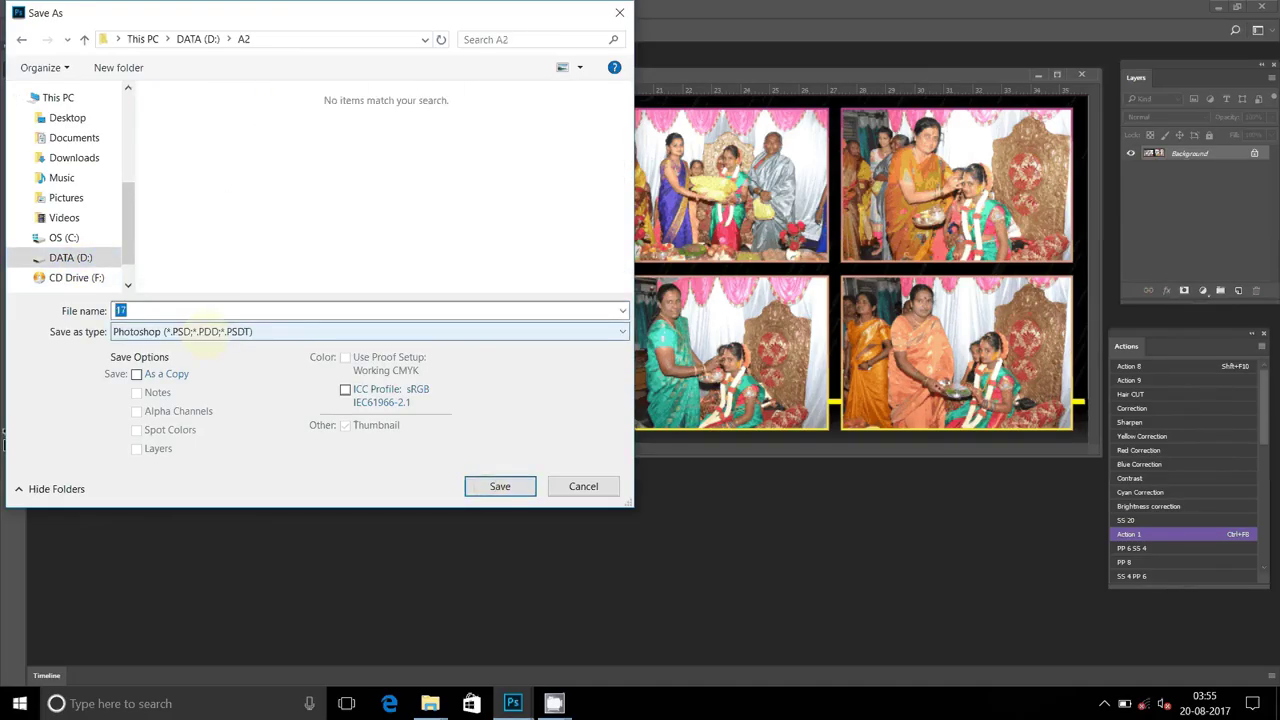
pyautogui.click(208, 331)
pyautogui.click(220, 447)
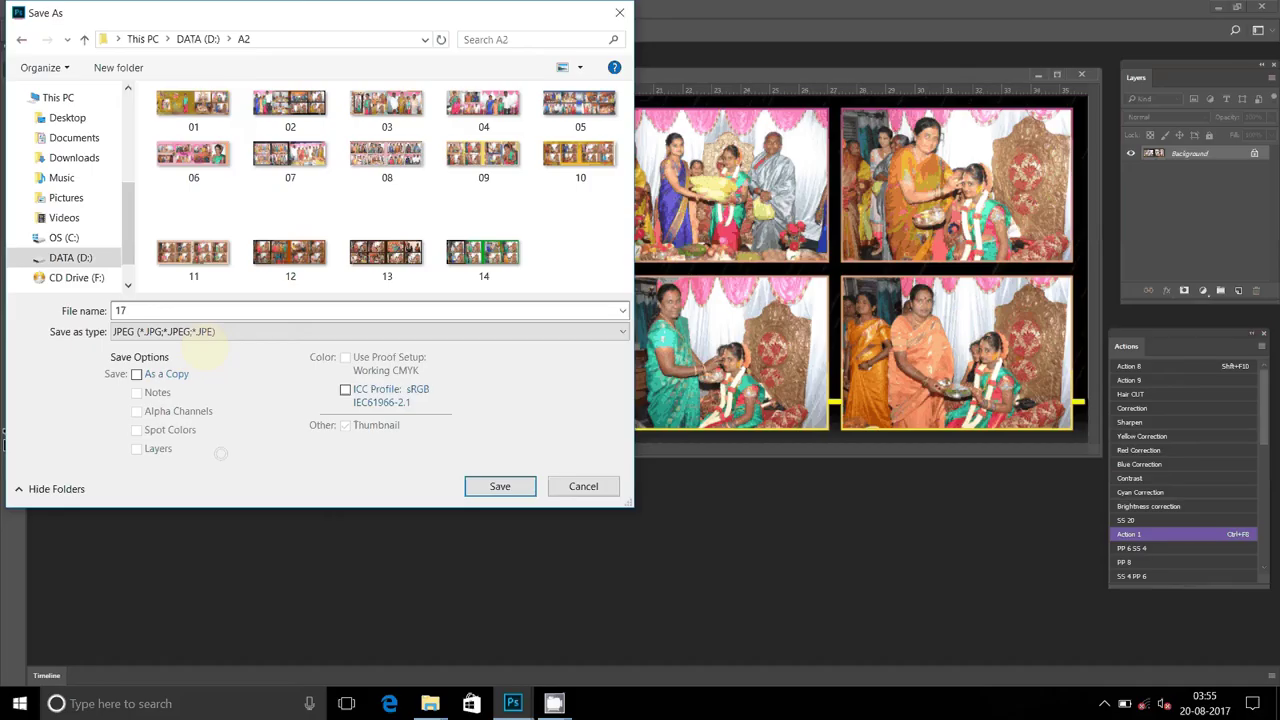
pyautogui.doubleClick(183, 310)
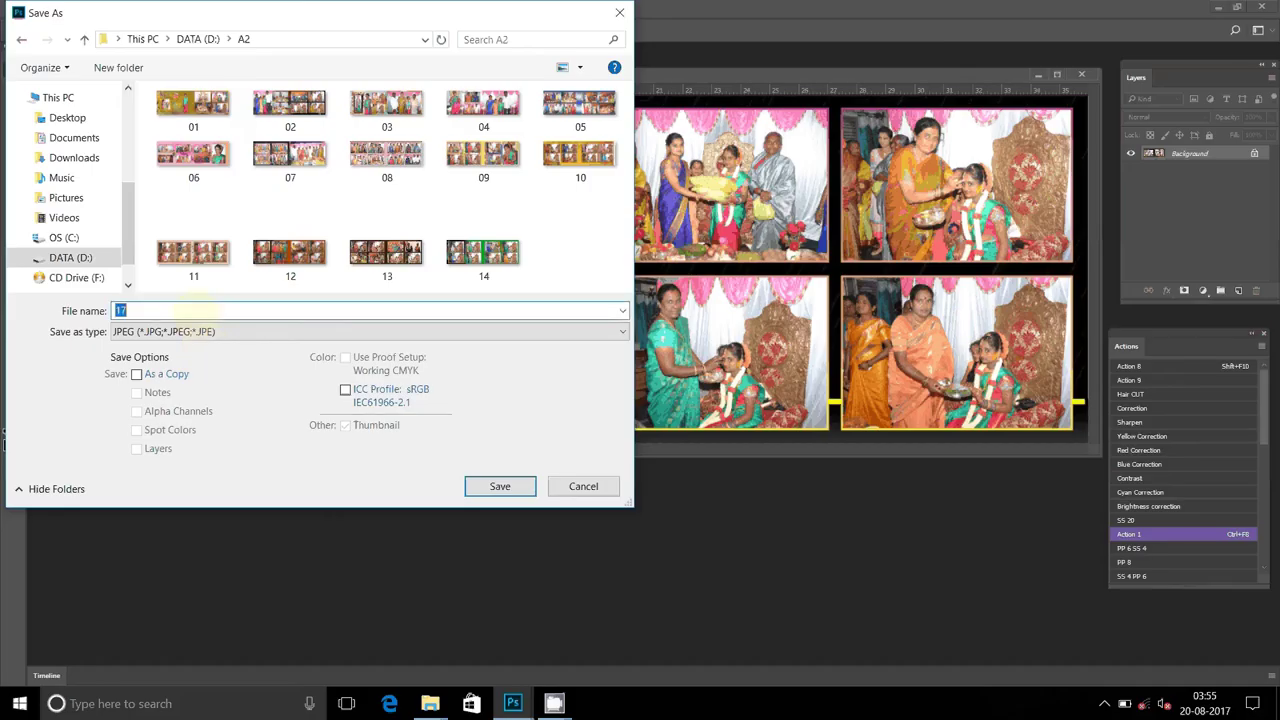
pyautogui.write('15')
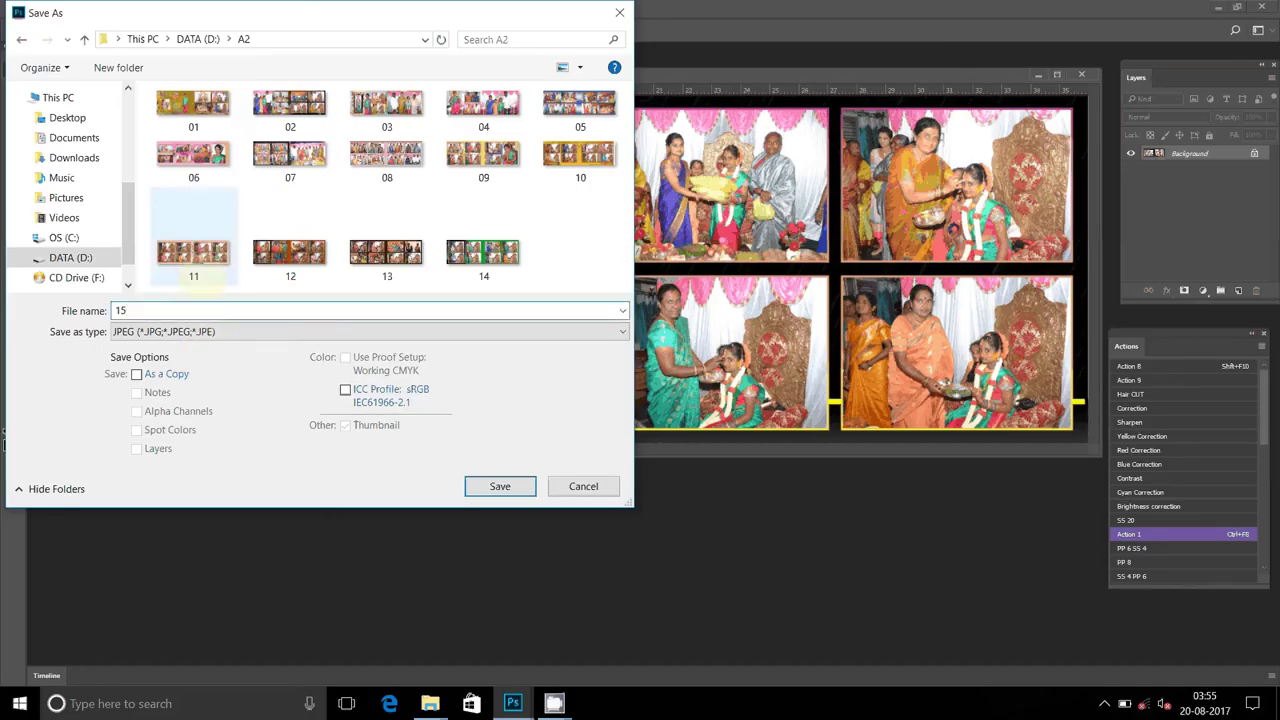
pyautogui.click(505, 489)
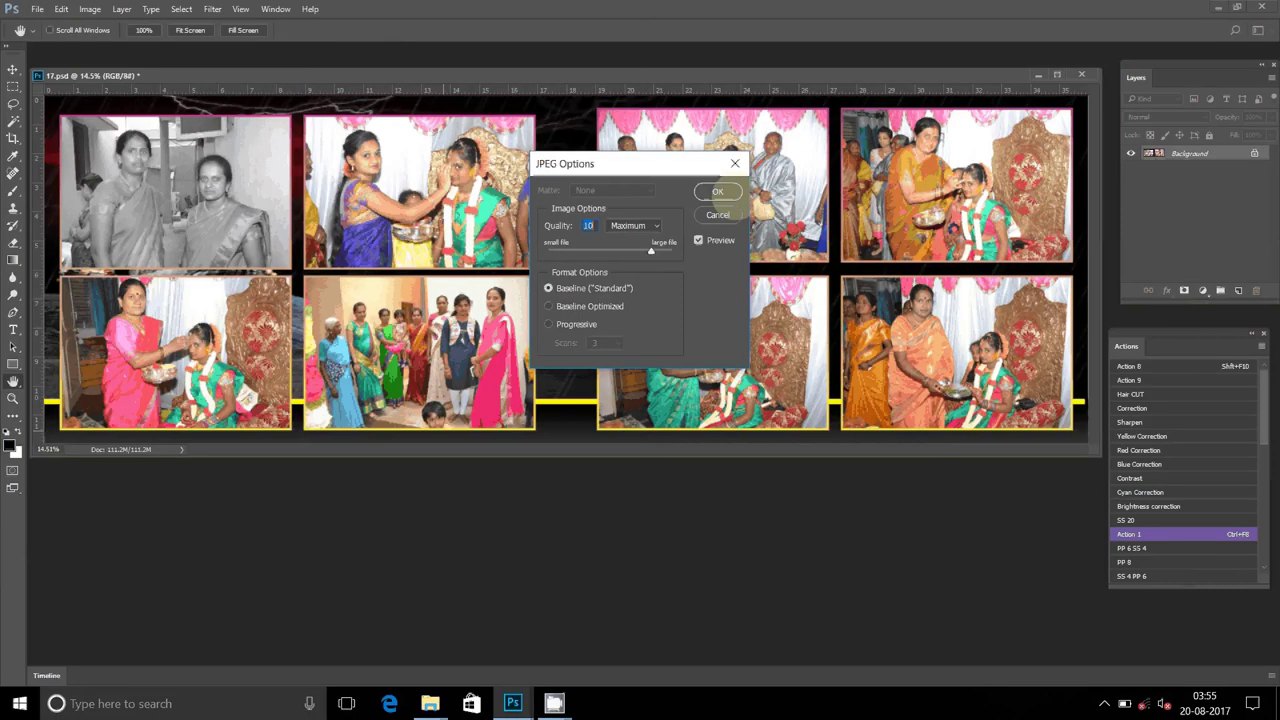
pyautogui.click(717, 191)
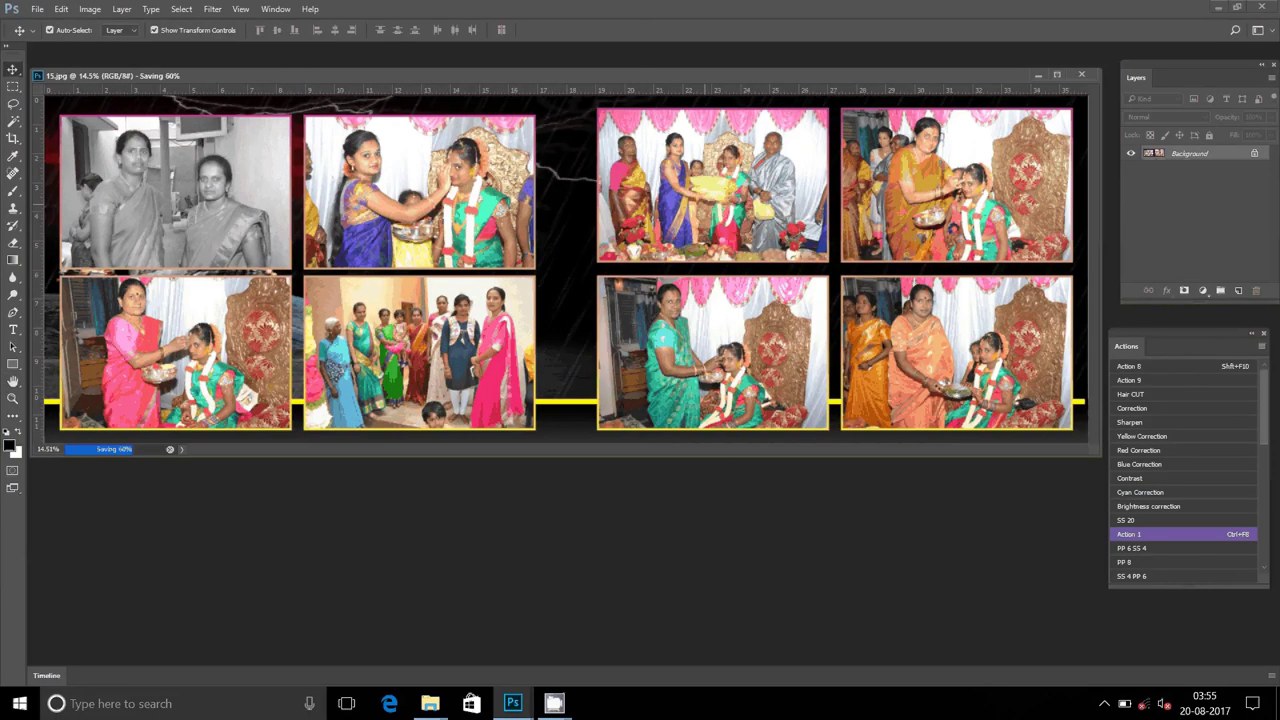